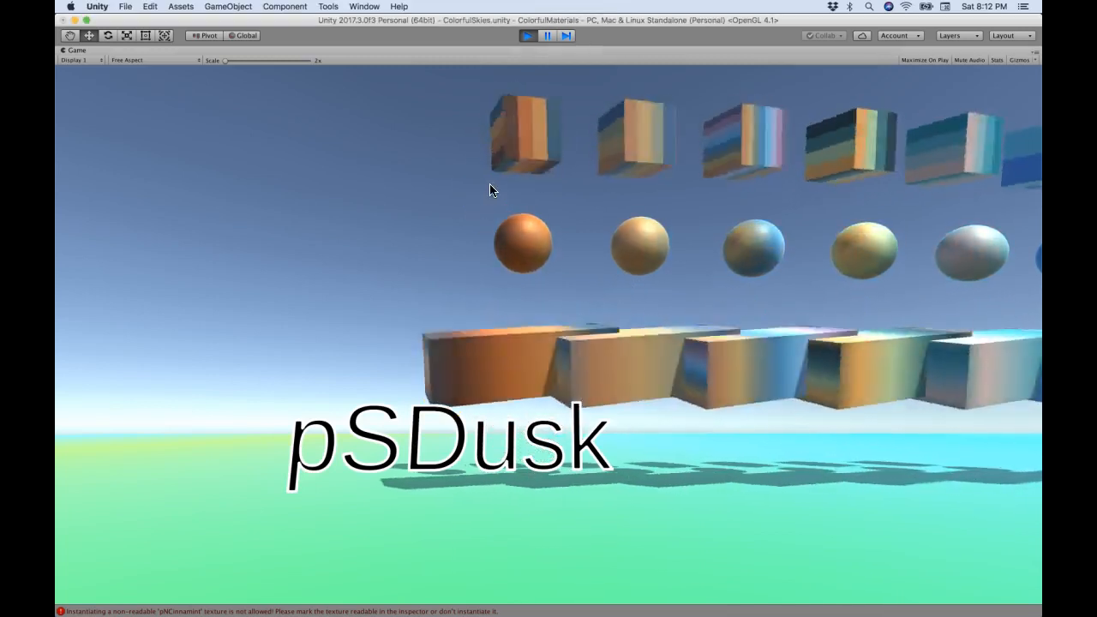
Step: Inspect the gradient-textured cubes and spheres in the running game view, and stop play mode
click(428, 263)
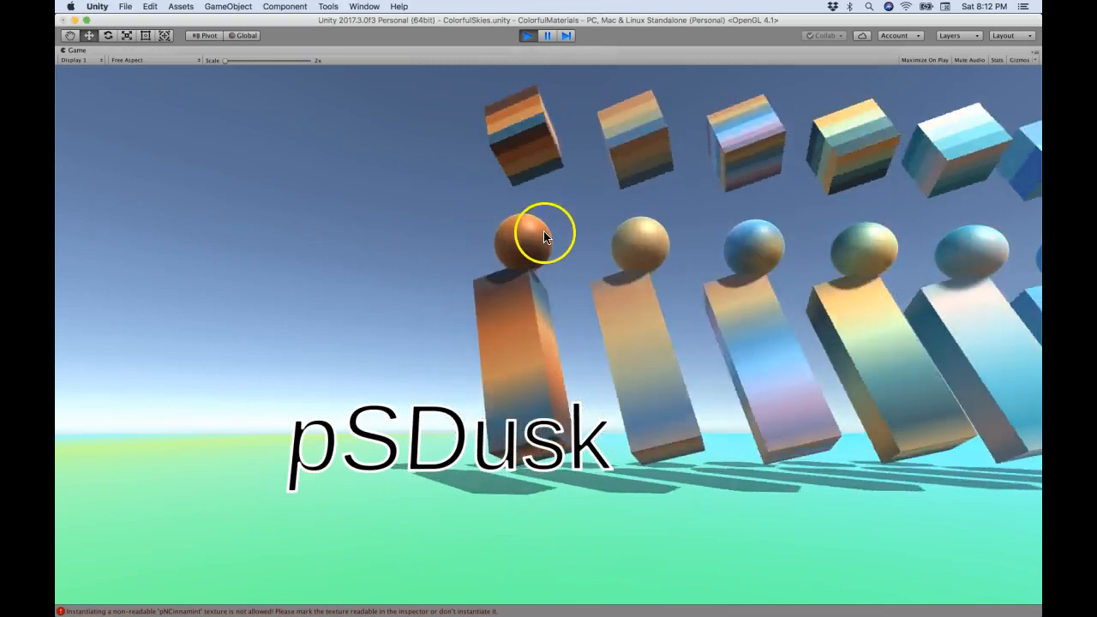
click(457, 378)
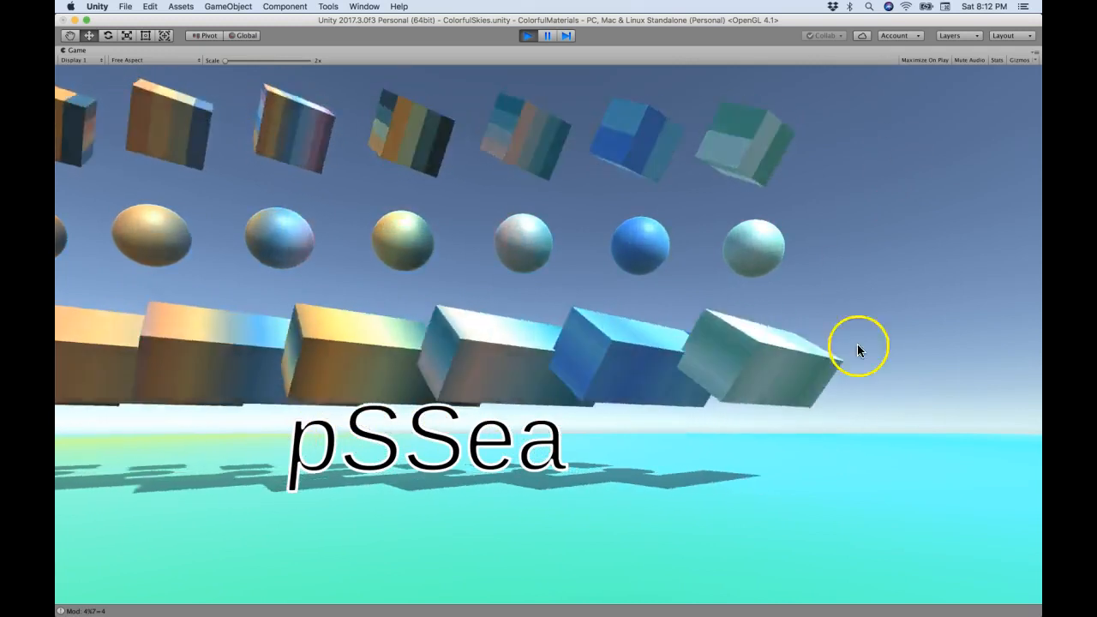
click(528, 35)
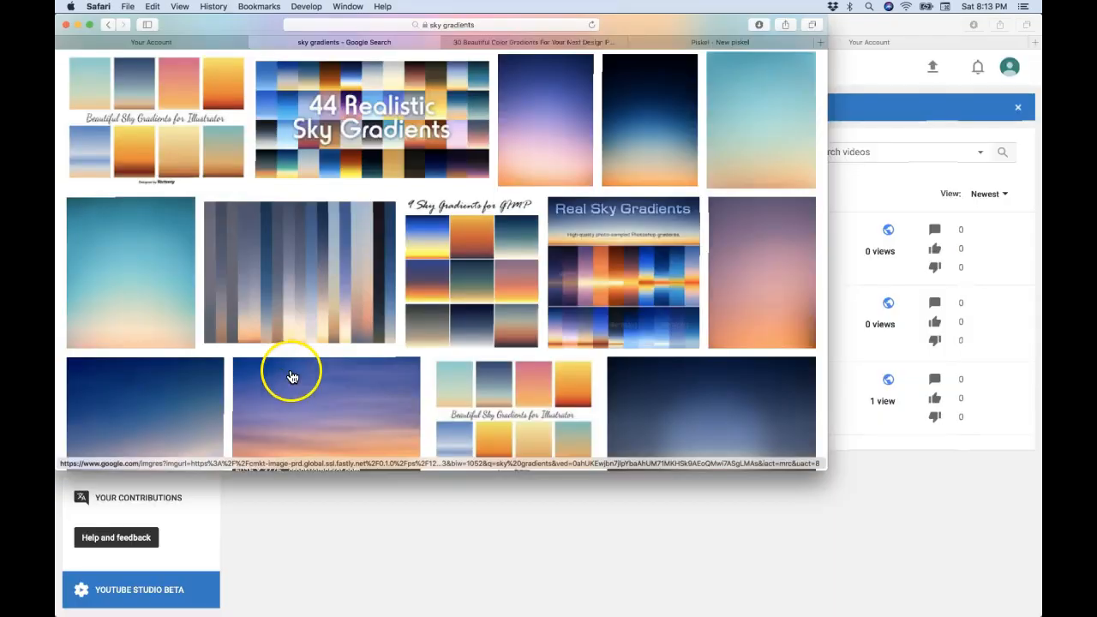
Step: Switch to Safari and examine the Google image results for sky gradients, previewing the blue-to-pink and sunset skies for color ideas
scroll(325, 343, up, 4)
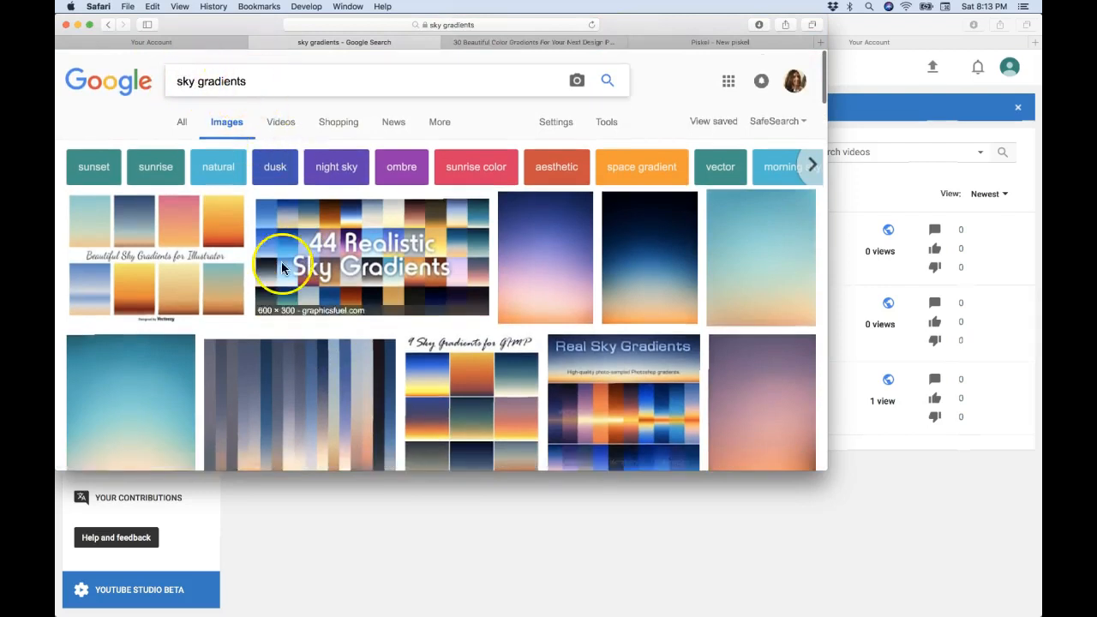
scroll(340, 412, down, 1)
scroll(338, 409, down, 10)
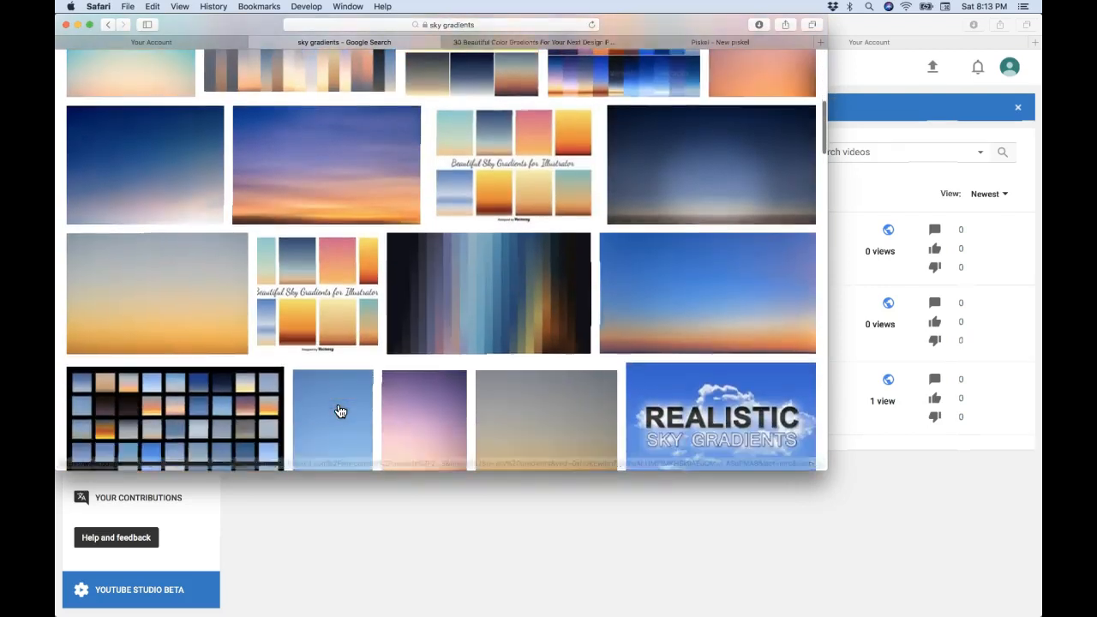
scroll(311, 308, up, 5)
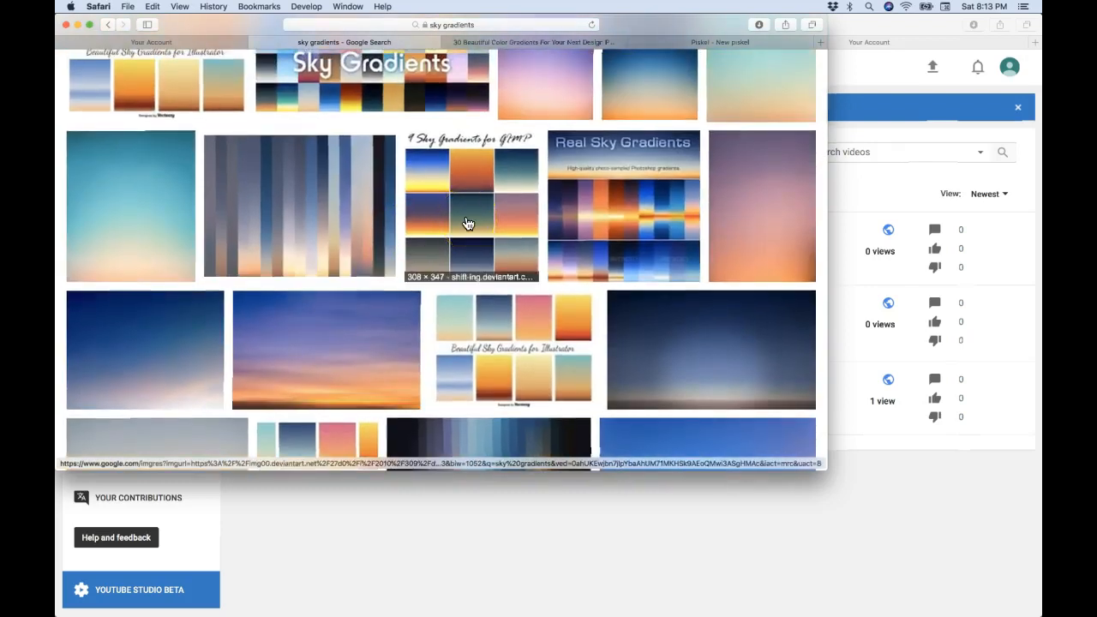
scroll(467, 223, up, 3)
click(111, 179)
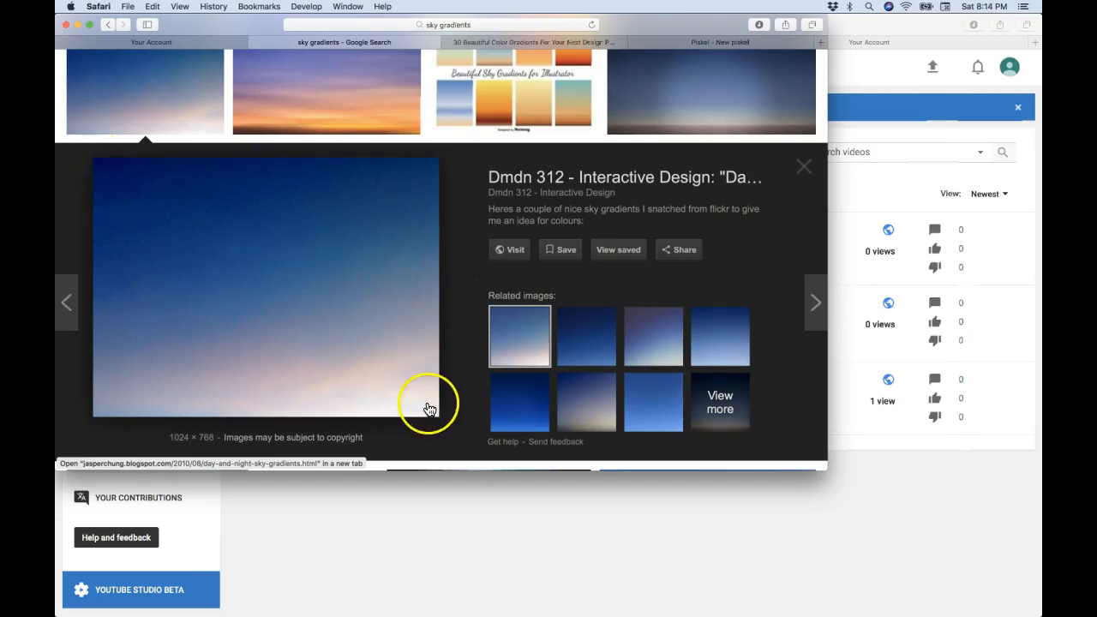
click(364, 114)
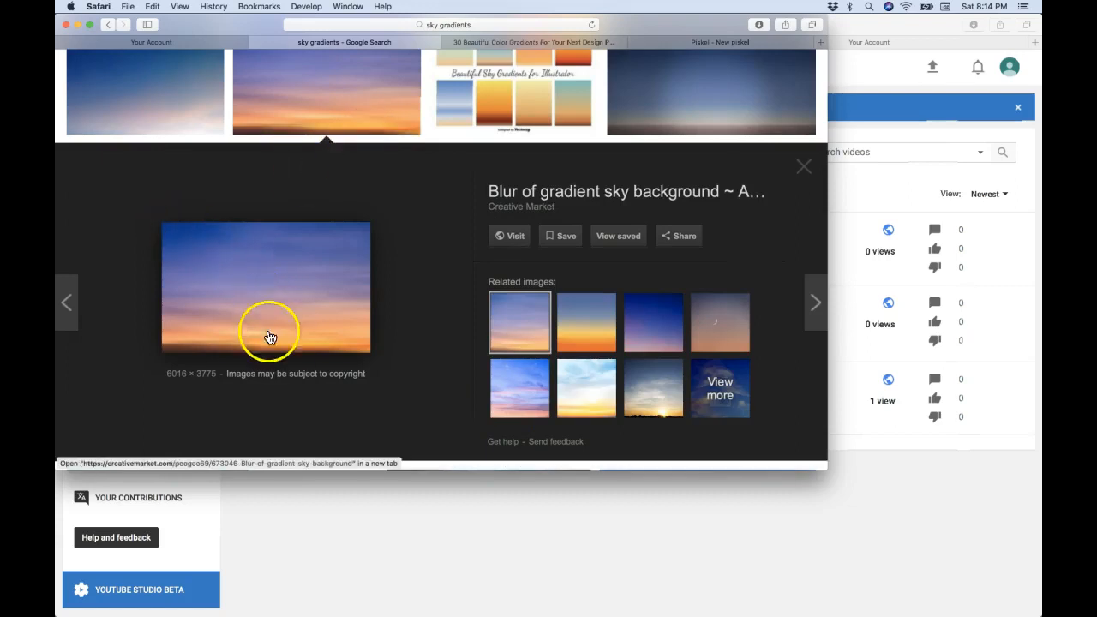
scroll(443, 319, up, 10)
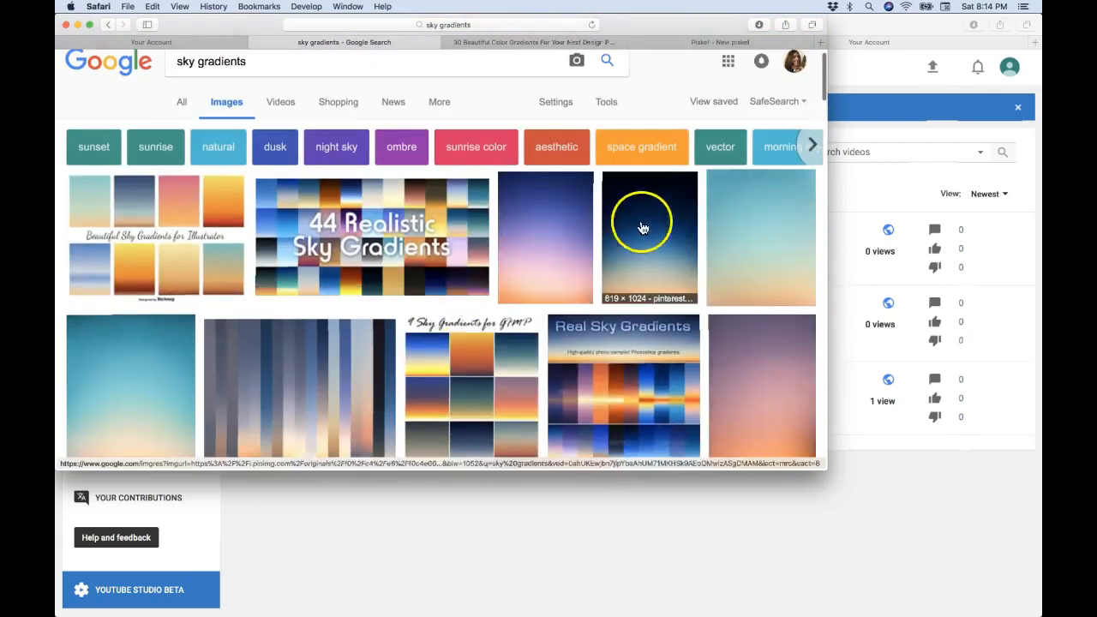
click(653, 219)
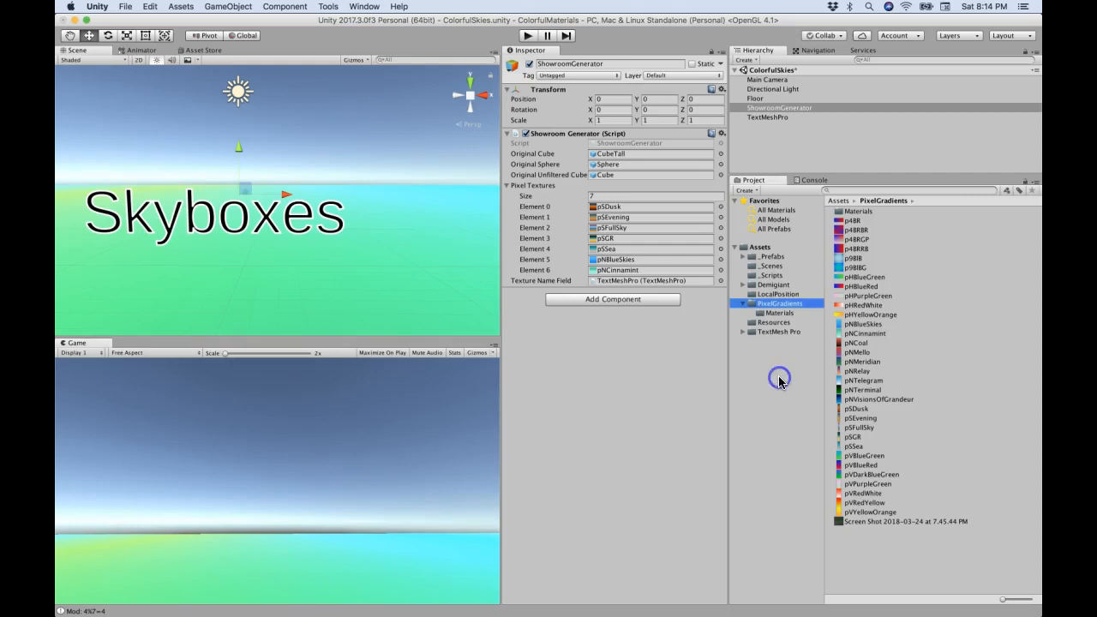
Step: Return to Unity and create a new material named Skybox1 in the PixelGradients folder
click(751, 191)
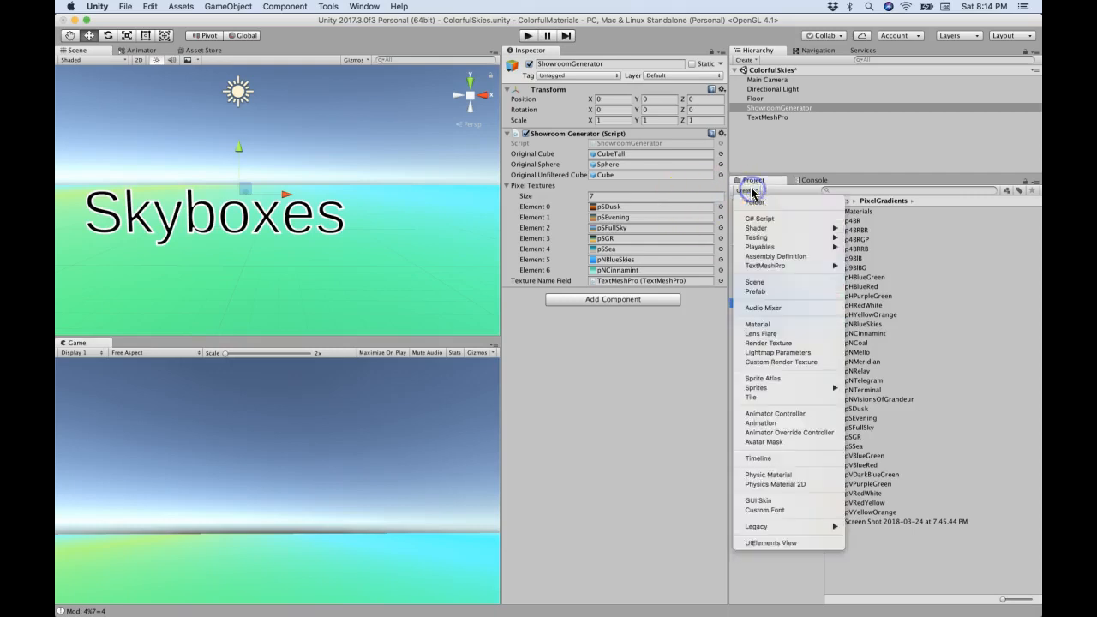
click(763, 324)
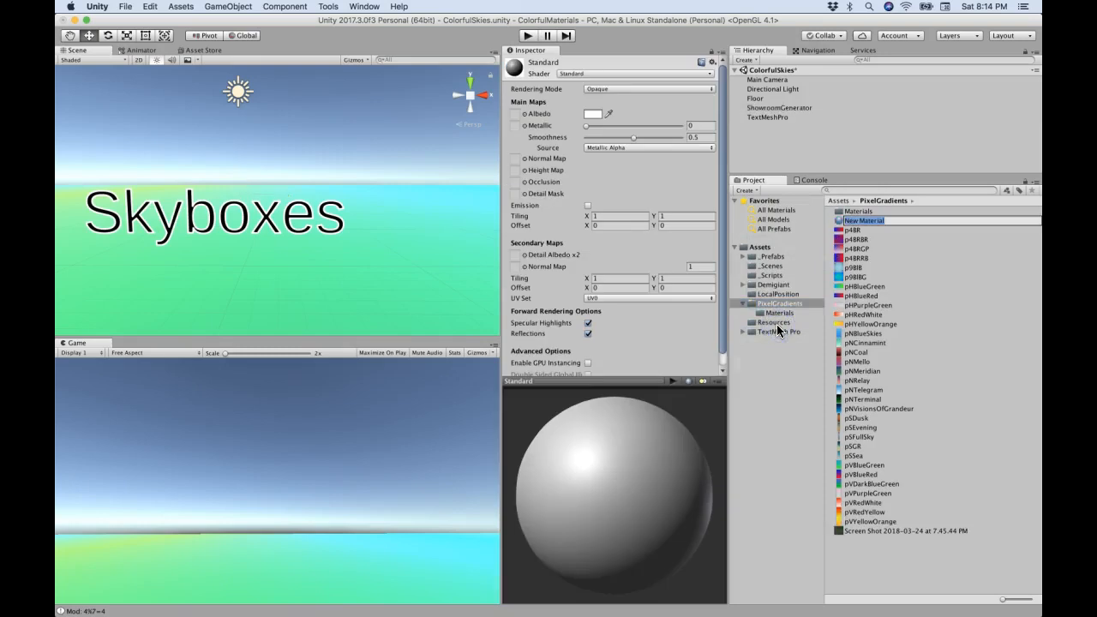
text(Skybox1)
key(Return)
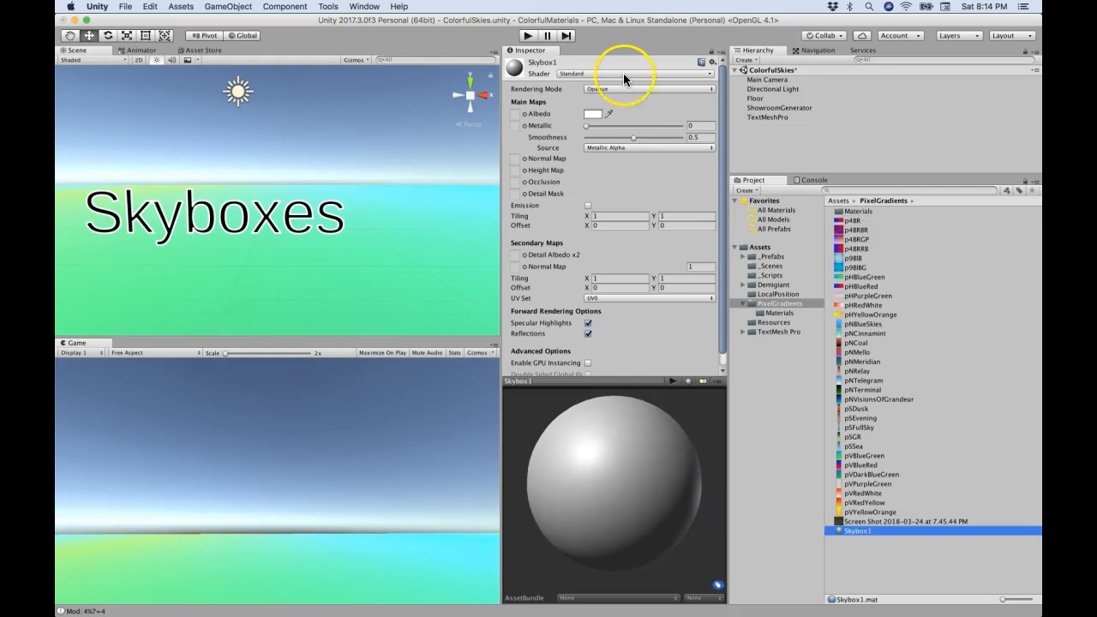
Step: Change the Skybox1 material's shader to Skybox/6 Sided
click(624, 74)
mouse_move(617, 169)
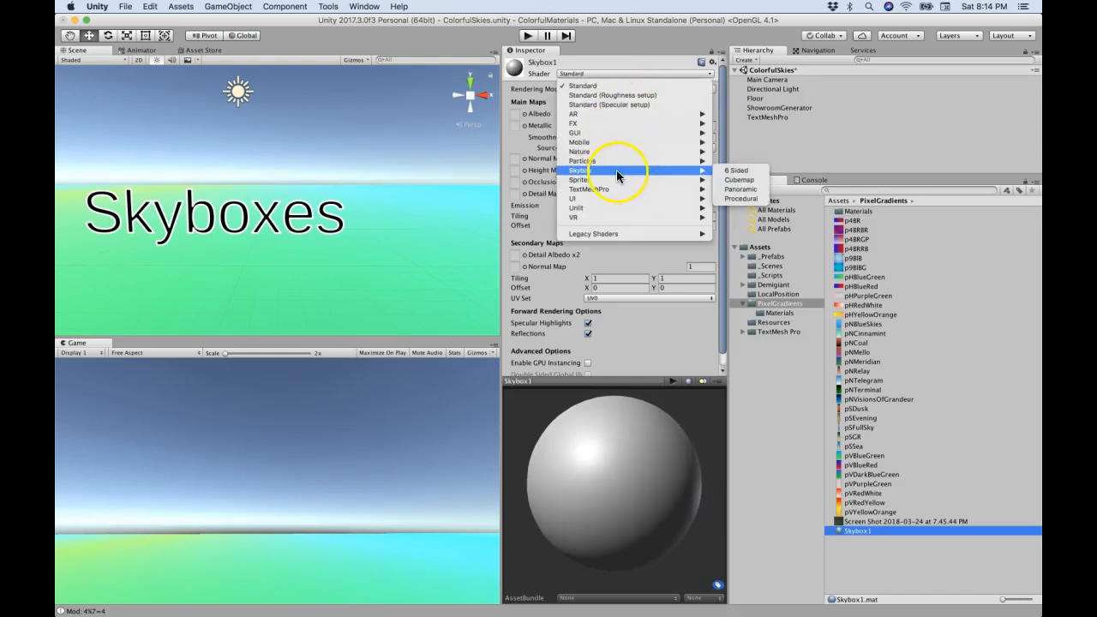
click(733, 172)
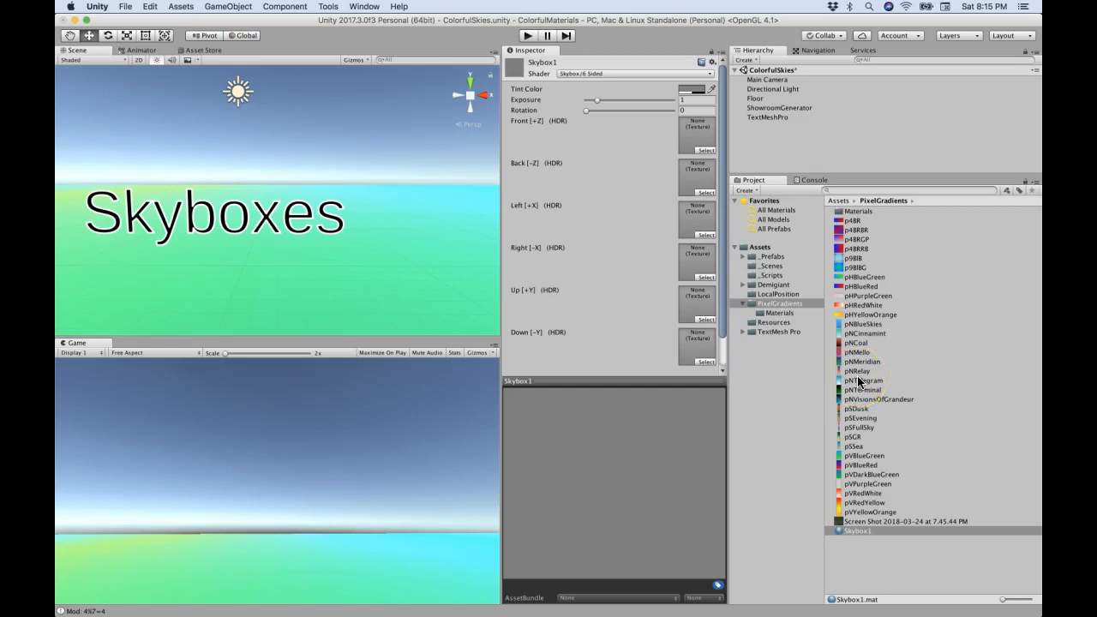
Step: Select the Skybox1 material and lock the Inspector on it
click(857, 412)
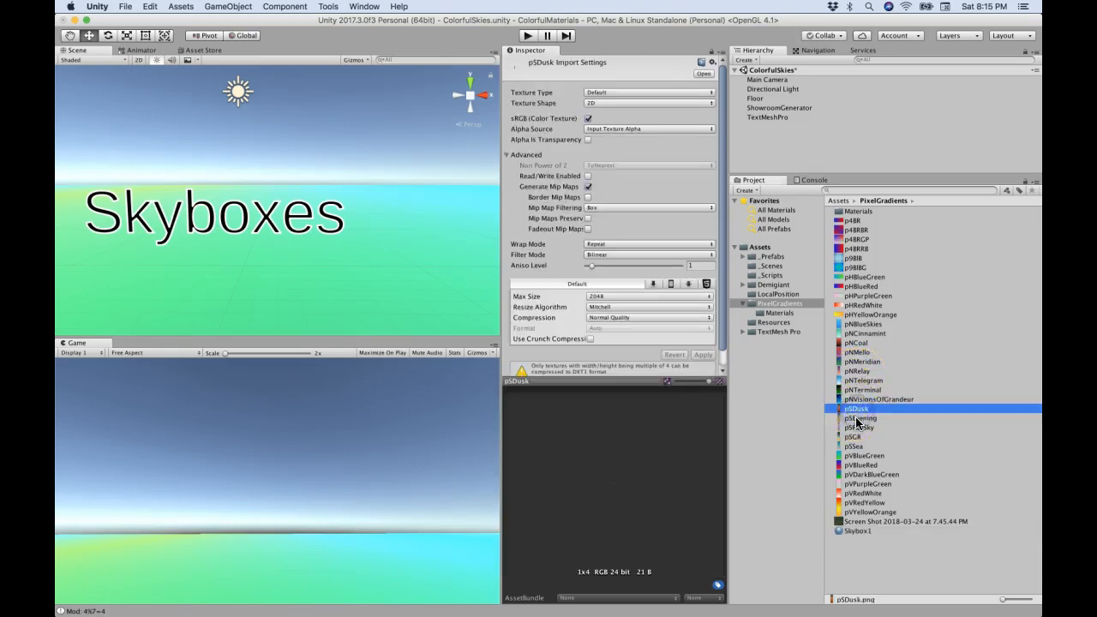
click(859, 428)
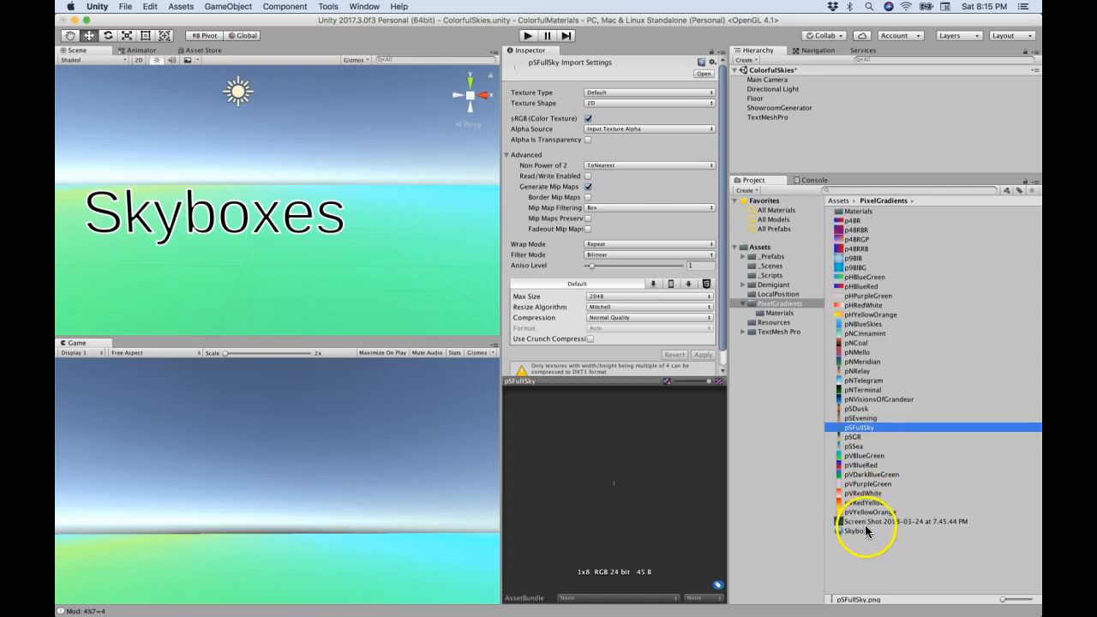
click(864, 531)
click(711, 51)
Step: Assign the pSFullSky texture to the Front, Back, Left and Right faces of Skybox1 and check the material preview
drag(859, 428, 839, 433)
drag(703, 232, 690, 133)
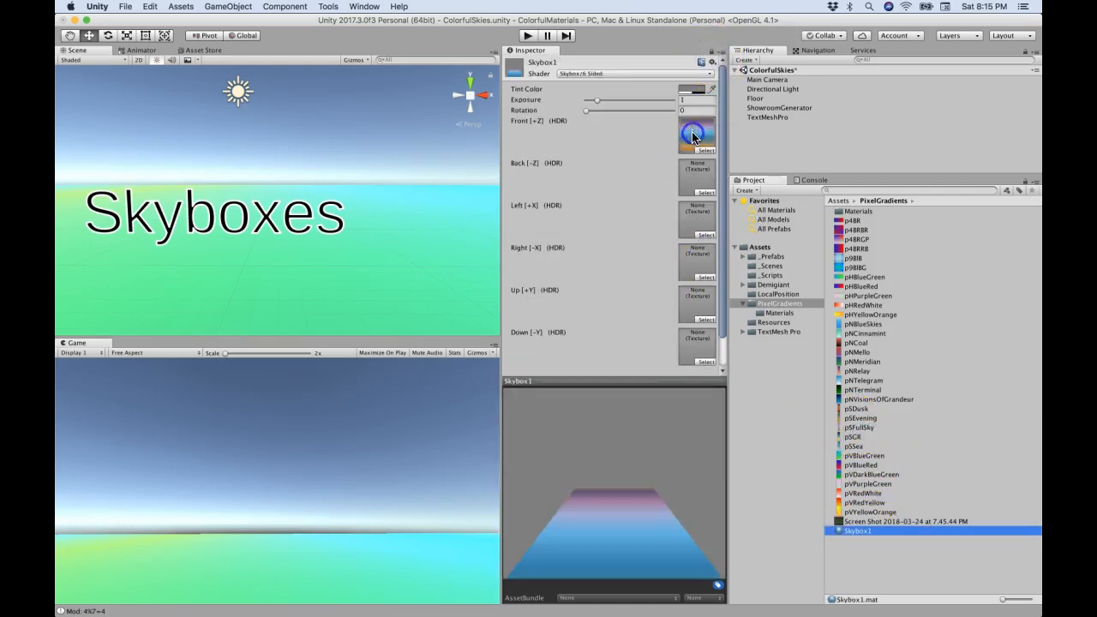
drag(863, 429, 691, 170)
drag(860, 428, 696, 218)
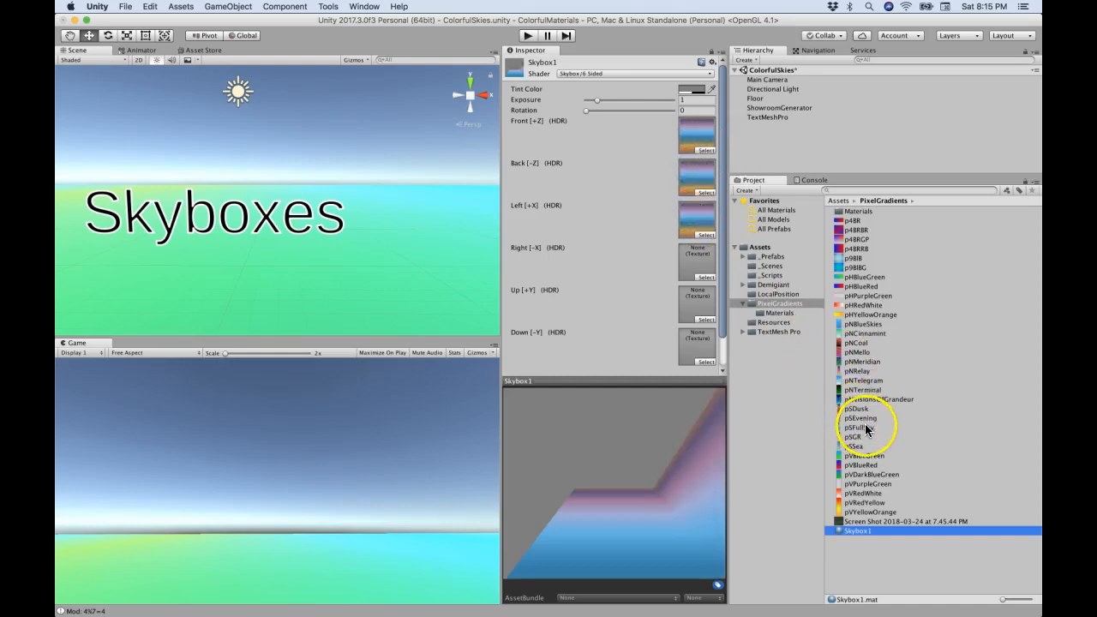
drag(867, 430, 696, 263)
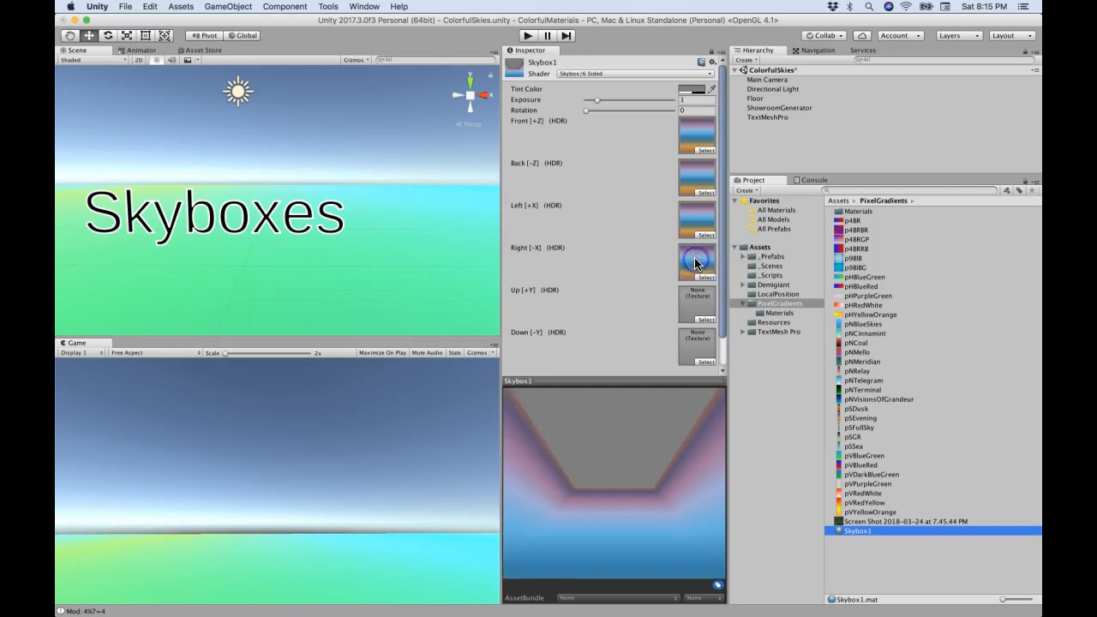
drag(639, 477, 634, 541)
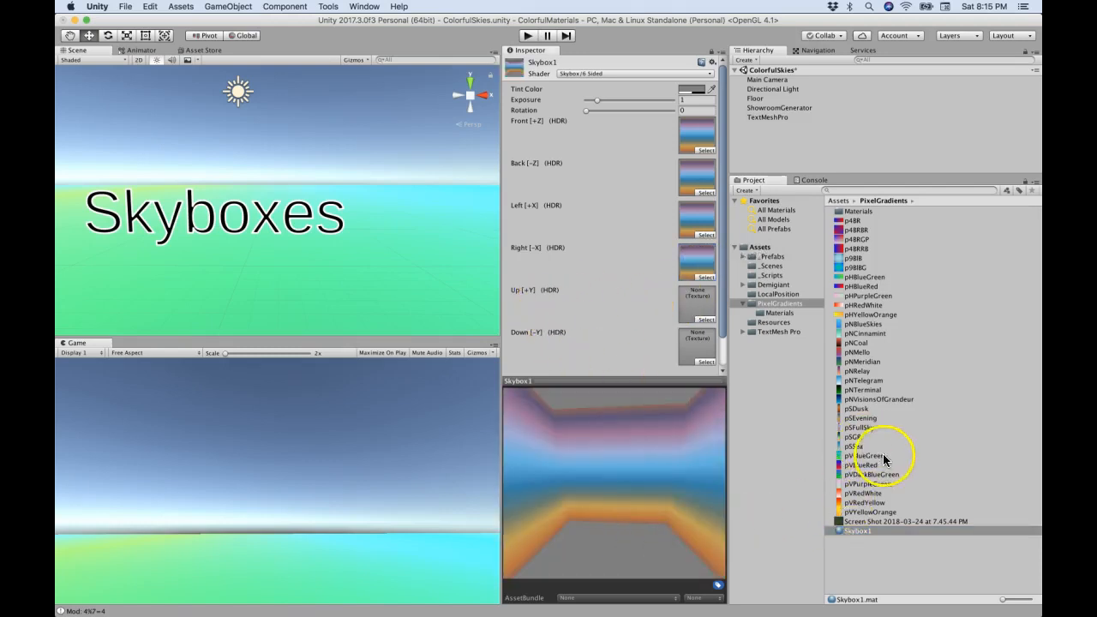
Step: Assign the pSEvening texture to the Up and Down faces of Skybox1 and check the material preview
drag(856, 419, 696, 305)
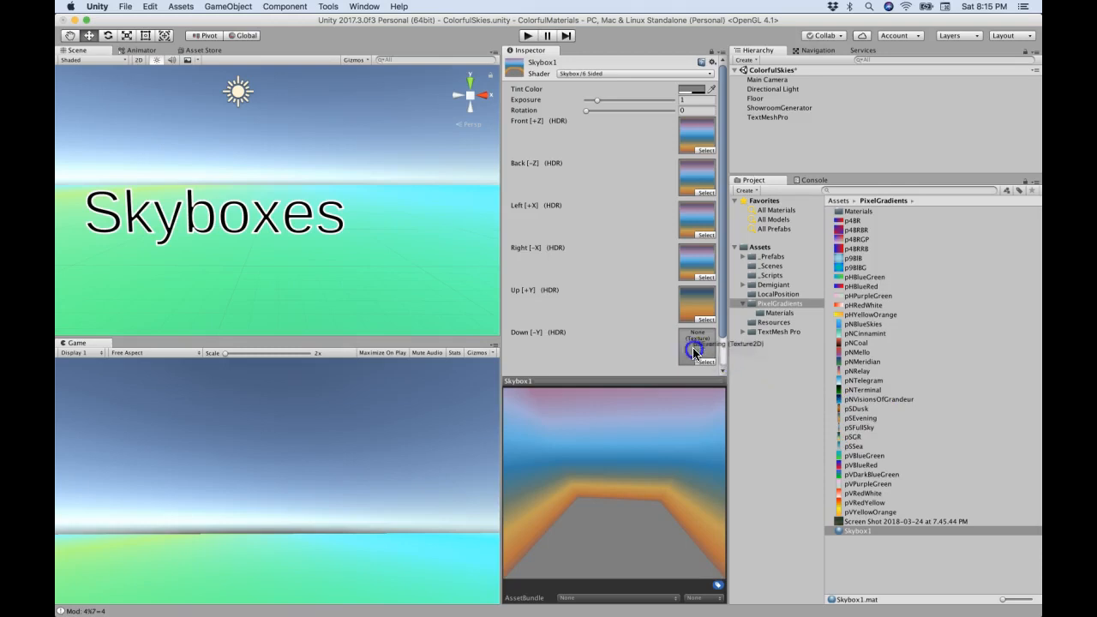
drag(695, 352, 691, 348)
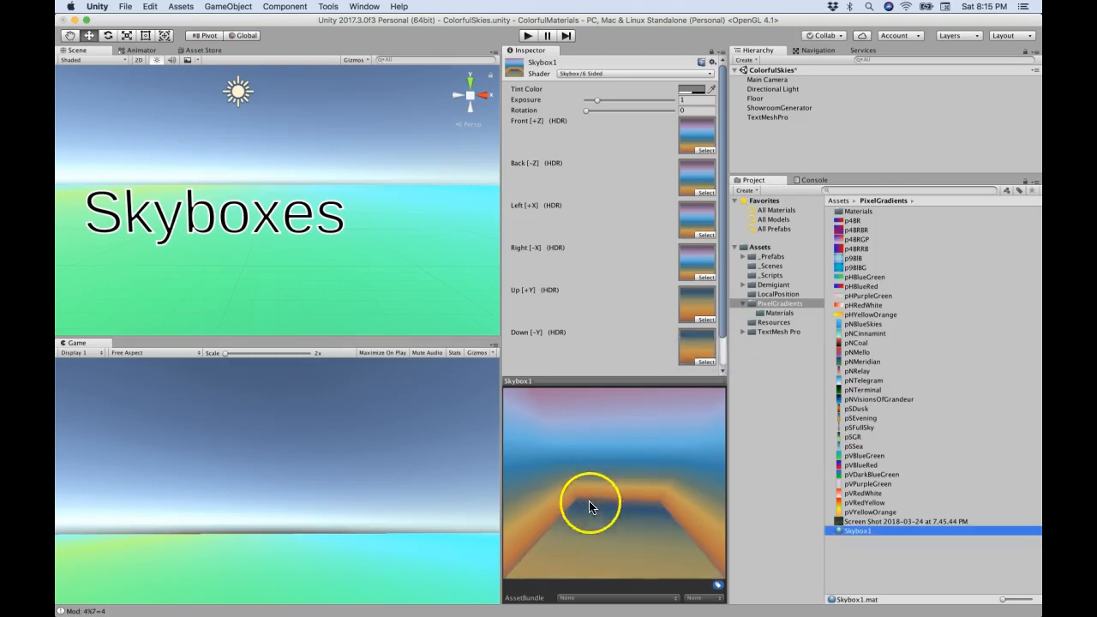
drag(600, 495, 538, 535)
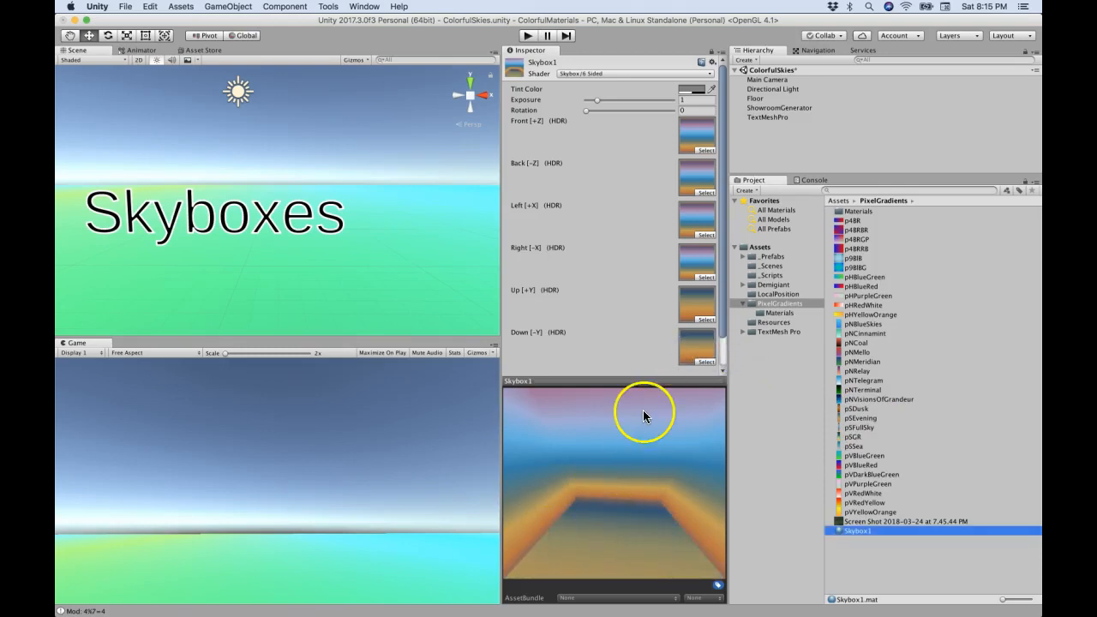
Step: Unlock the Inspector and deactivate the Floor object in the scene
click(763, 99)
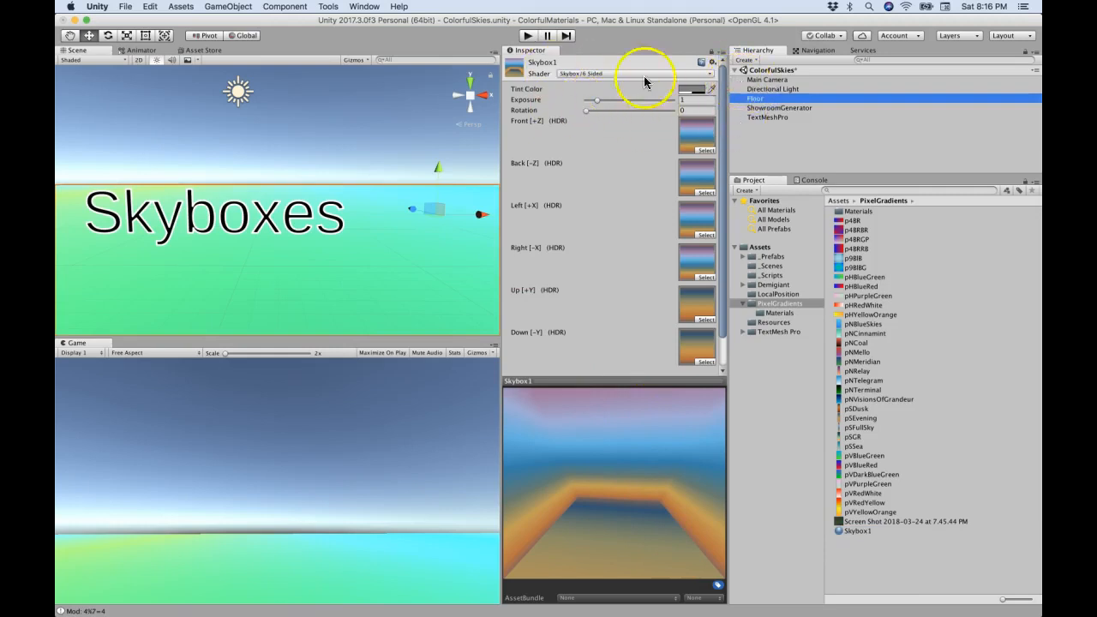
click(711, 53)
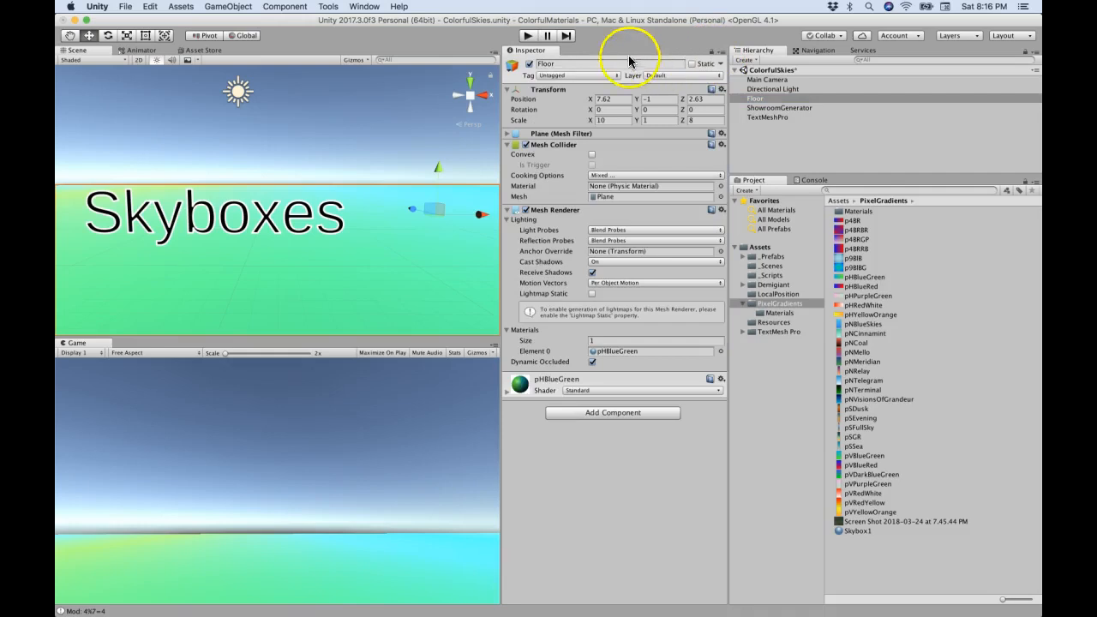
click(529, 64)
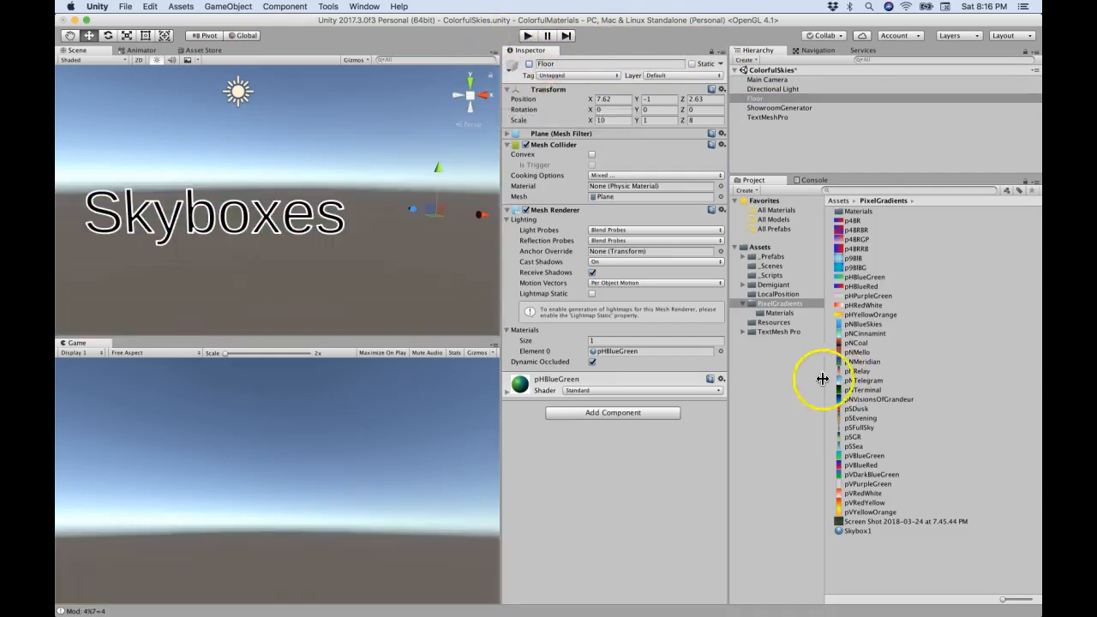
Step: Set the scene's Skybox Material to Skybox1 in the Lighting settings and dismiss the Lighting window
click(365, 6)
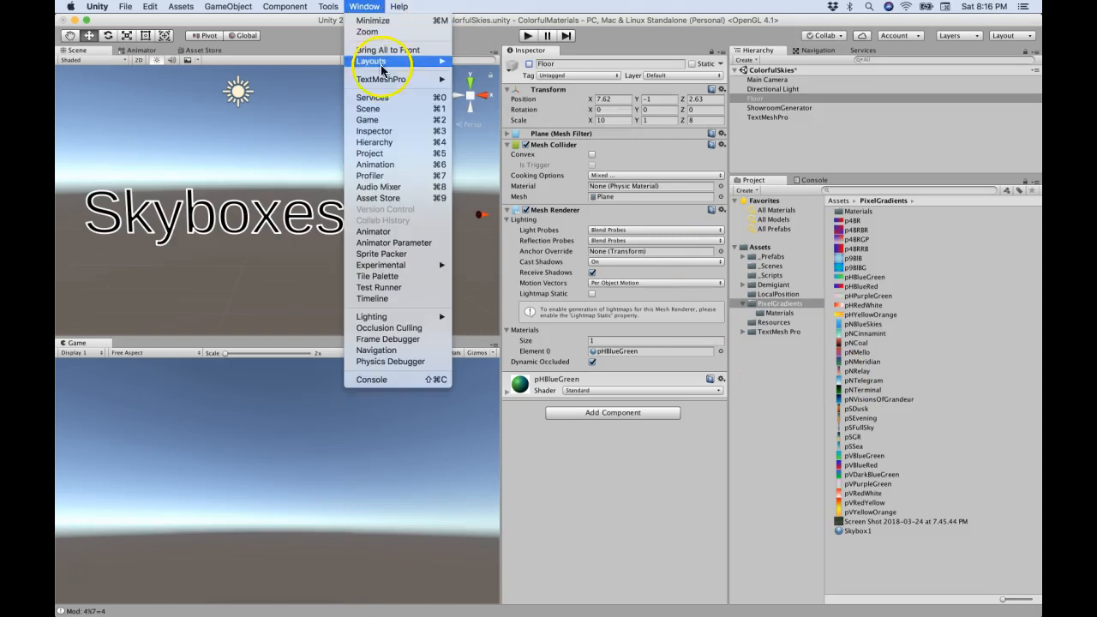
mouse_move(427, 314)
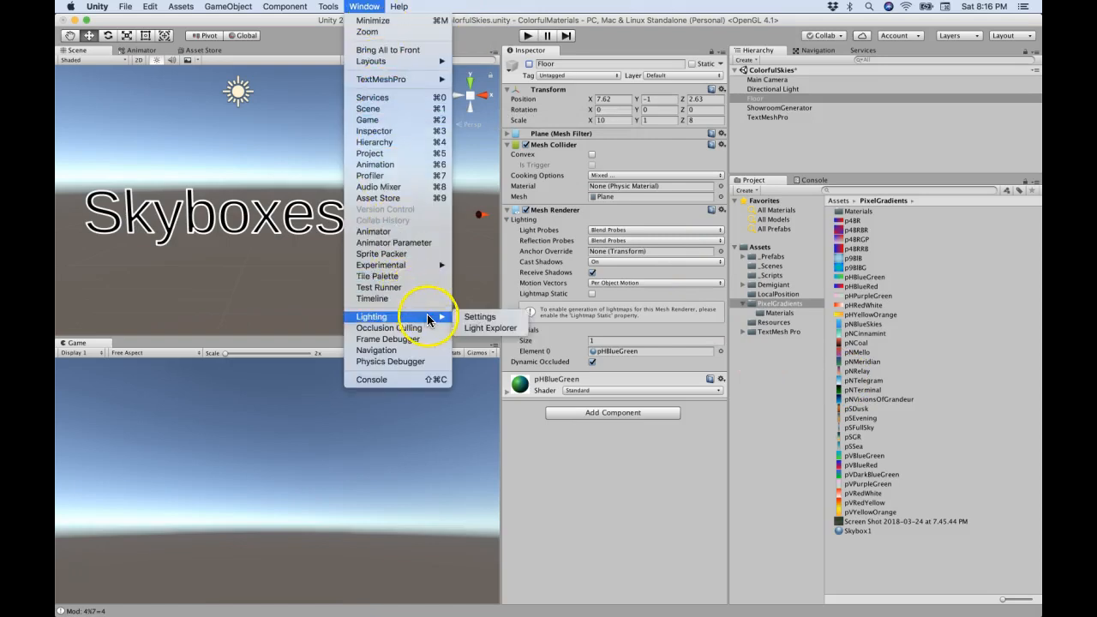
click(480, 316)
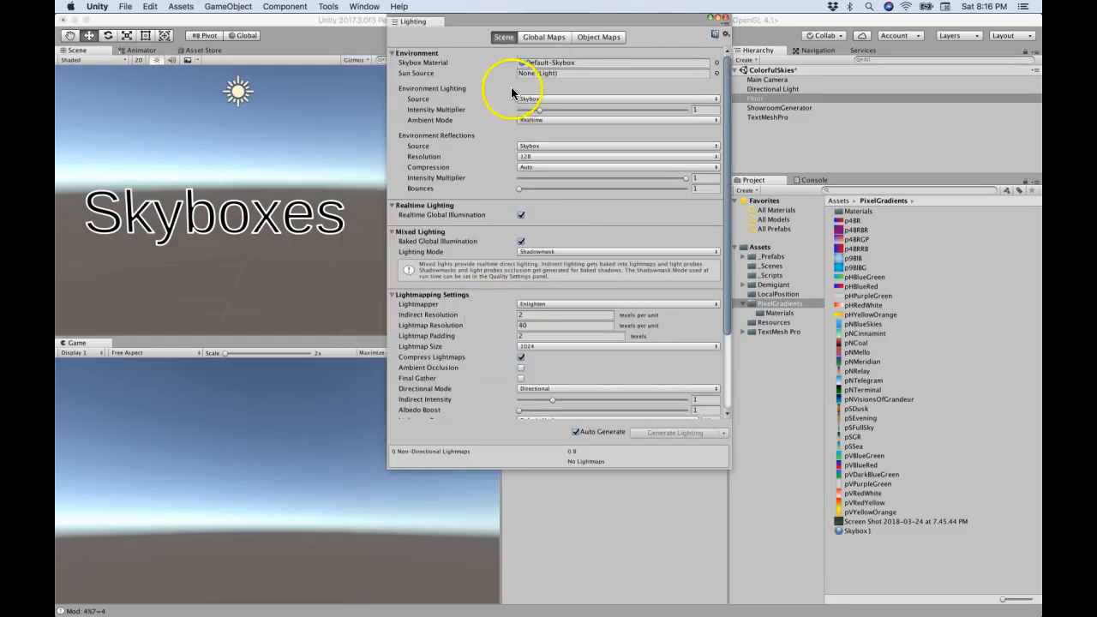
click(717, 62)
double_click(433, 111)
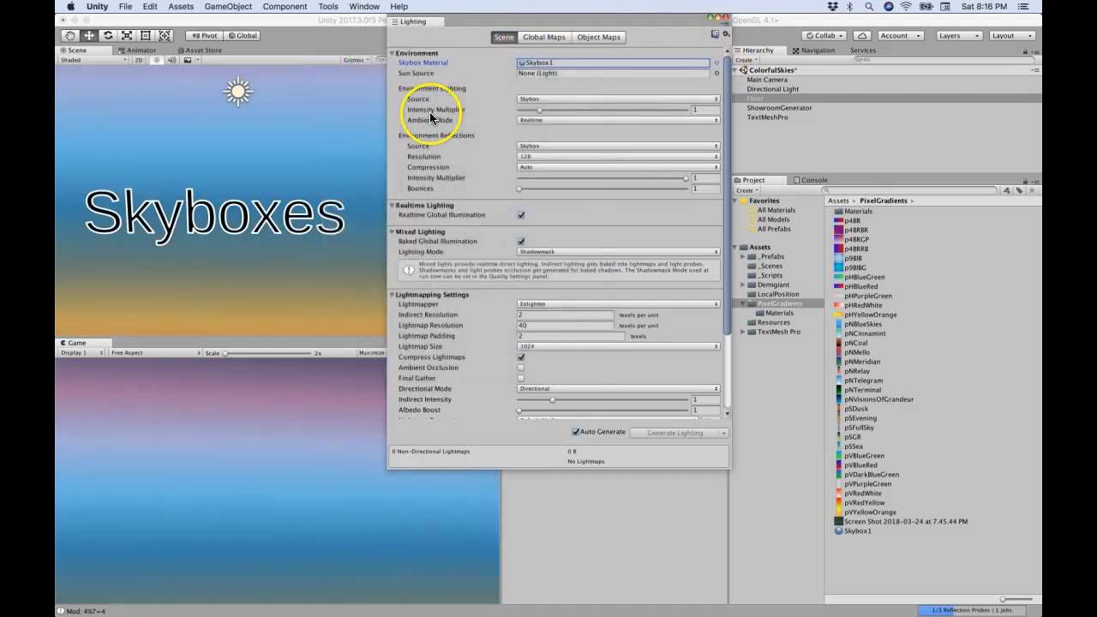
click(349, 34)
Step: Run the scene and examine the gradient objects against the new skybox
click(527, 35)
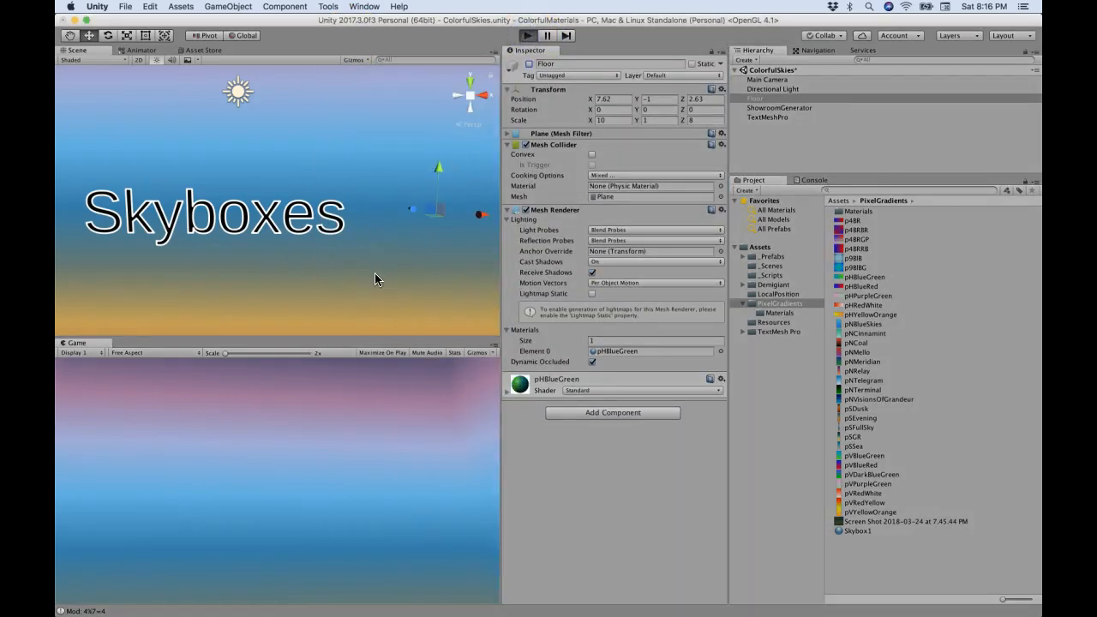
click(360, 444)
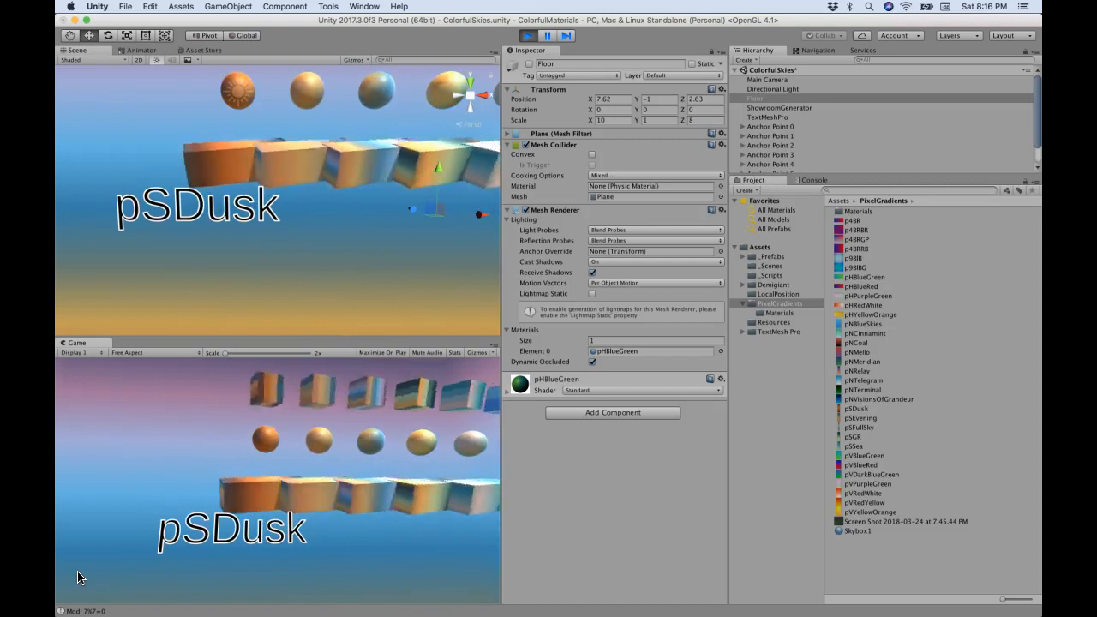
click(104, 536)
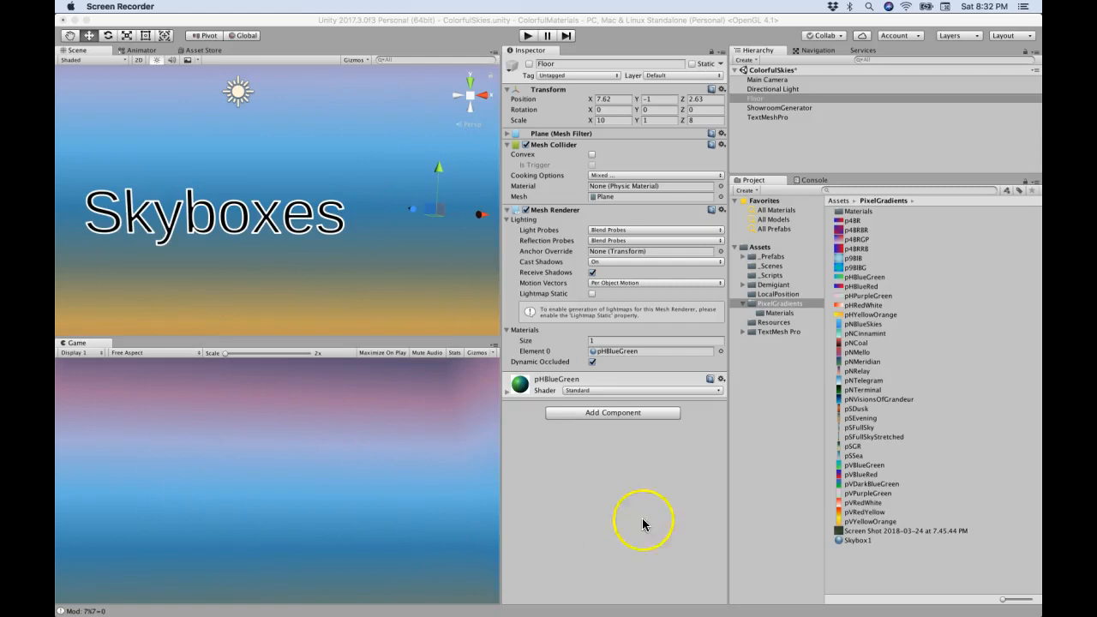
Step: Duplicate the Skybox1 material in the PixelGradients folder
click(853, 541)
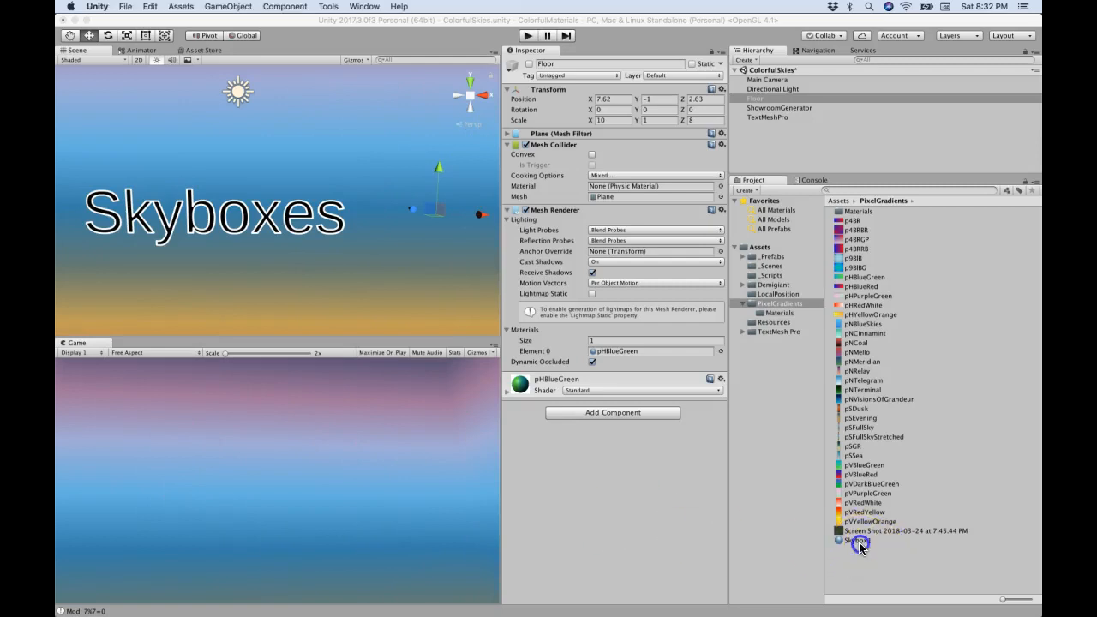
key(super+d)
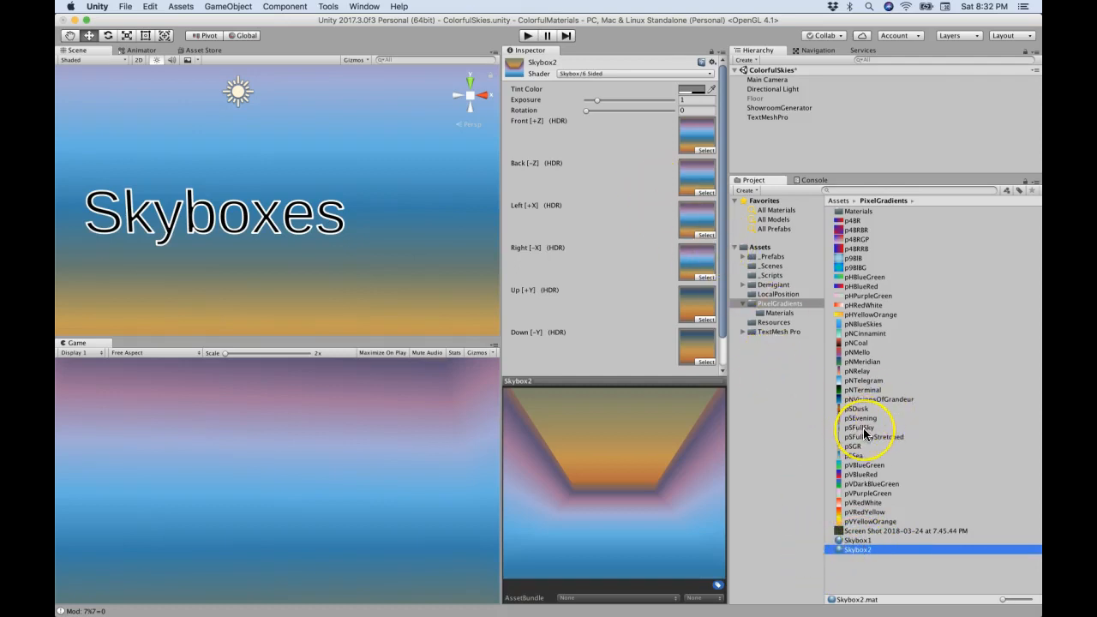
Step: Switch to Finder and open the pSFullSky and pSFullSkyStretched images in Preview to compare their pixel colors
key(super+Tab)
key(super+Tab)
double_click(580, 268)
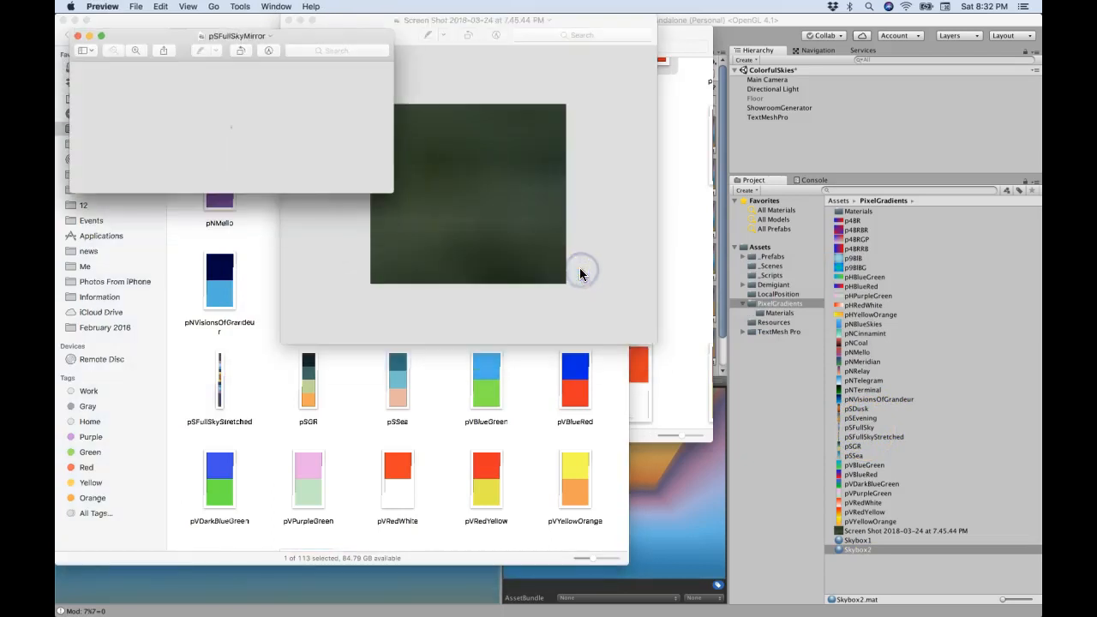
double_click(219, 380)
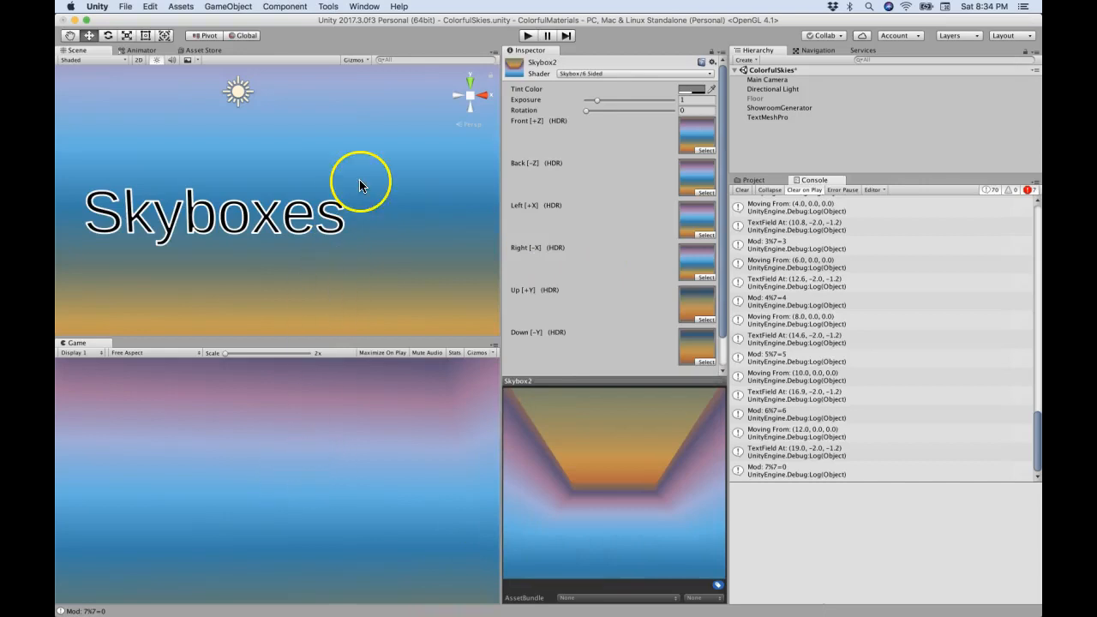
click(357, 125)
click(317, 136)
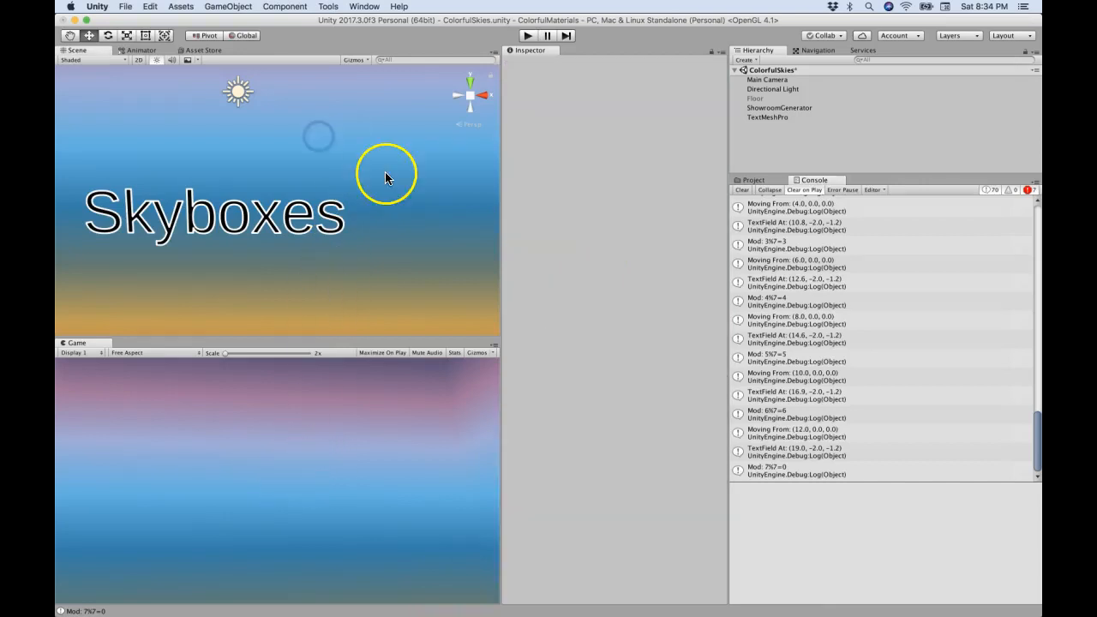
alt+drag(355, 142, 361, 58)
right_drag(361, 58, 347, 137)
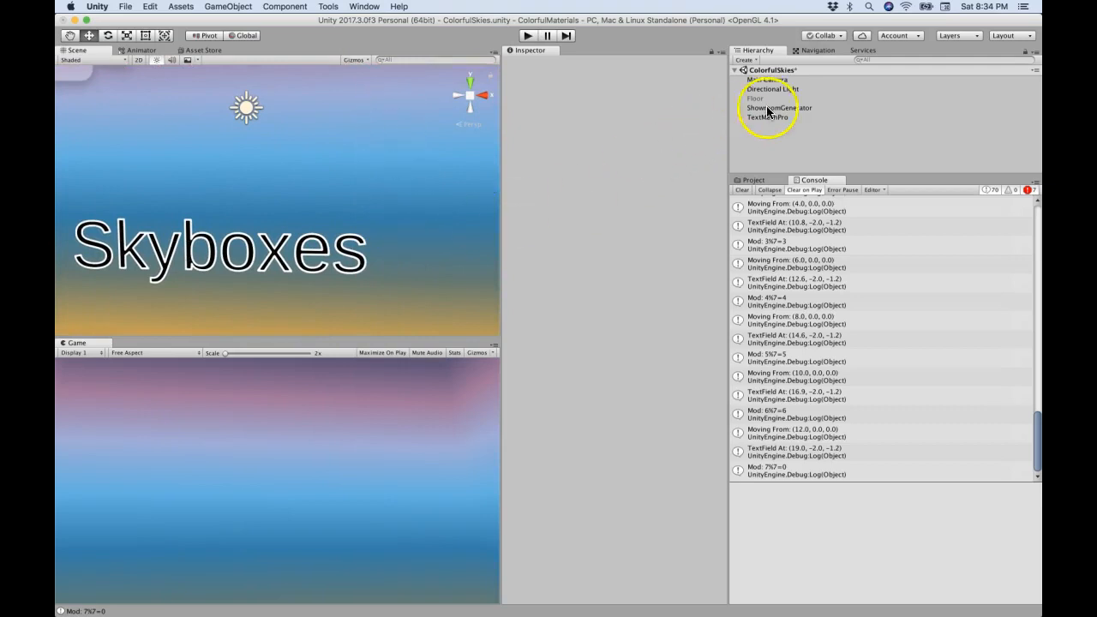
Step: Assign the pSFullSkyStretched texture to the Front, Back, Left and Right faces of the Skybox2 material
click(752, 180)
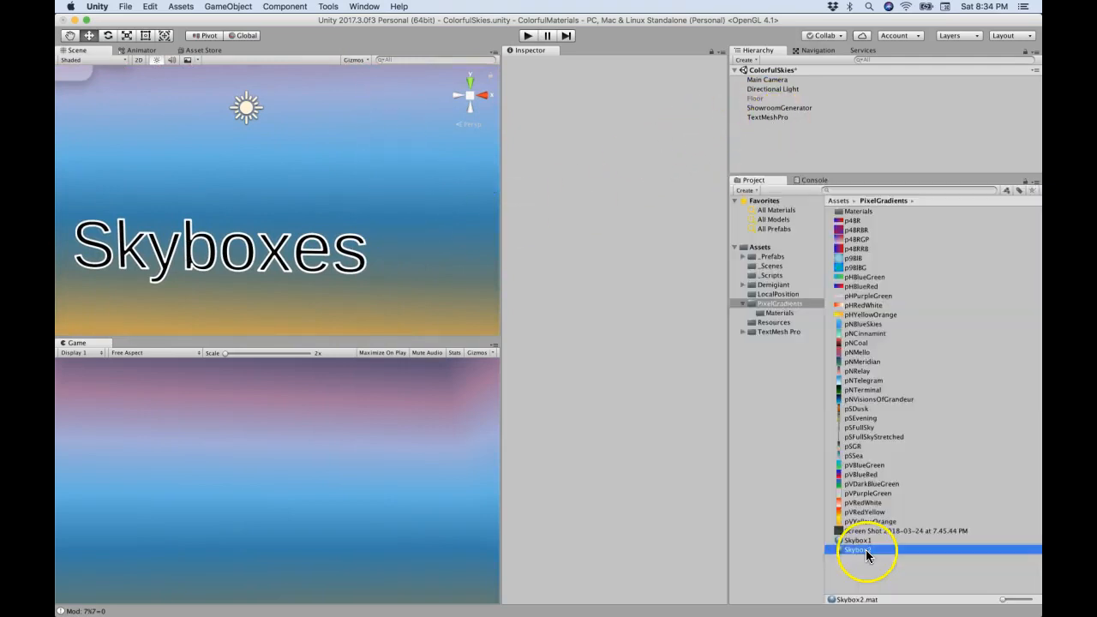
key(Return)
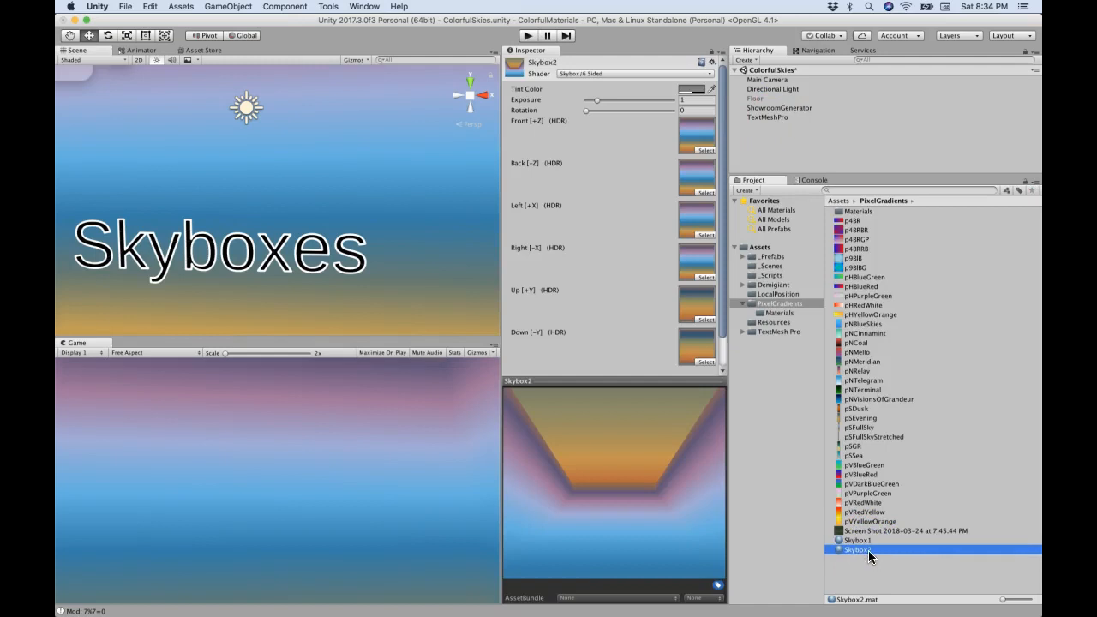
drag(865, 437, 691, 133)
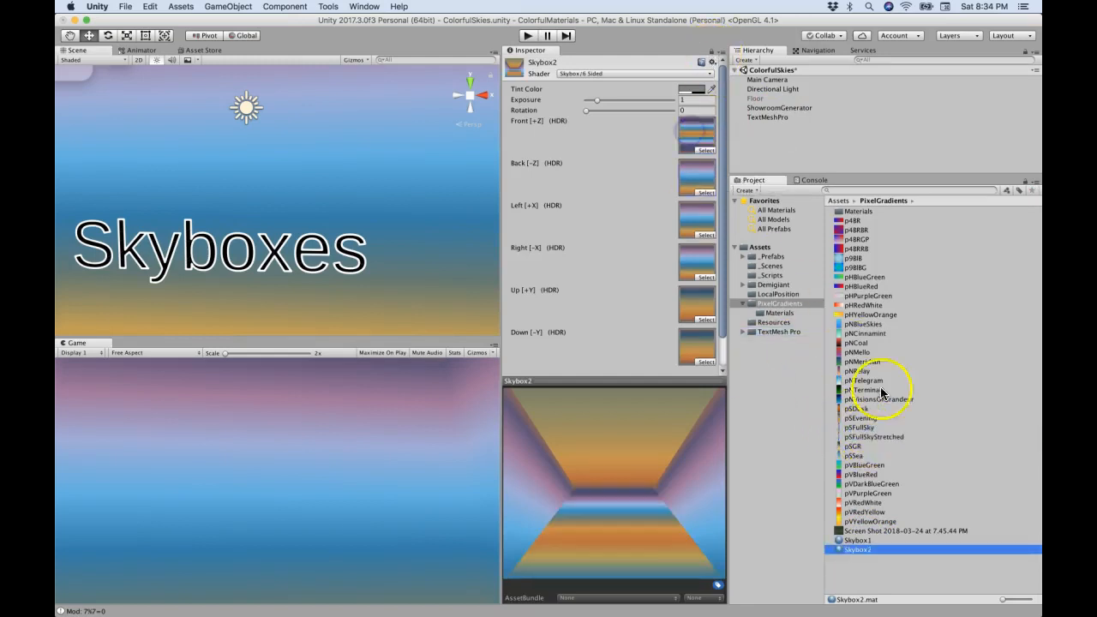
drag(873, 436, 704, 184)
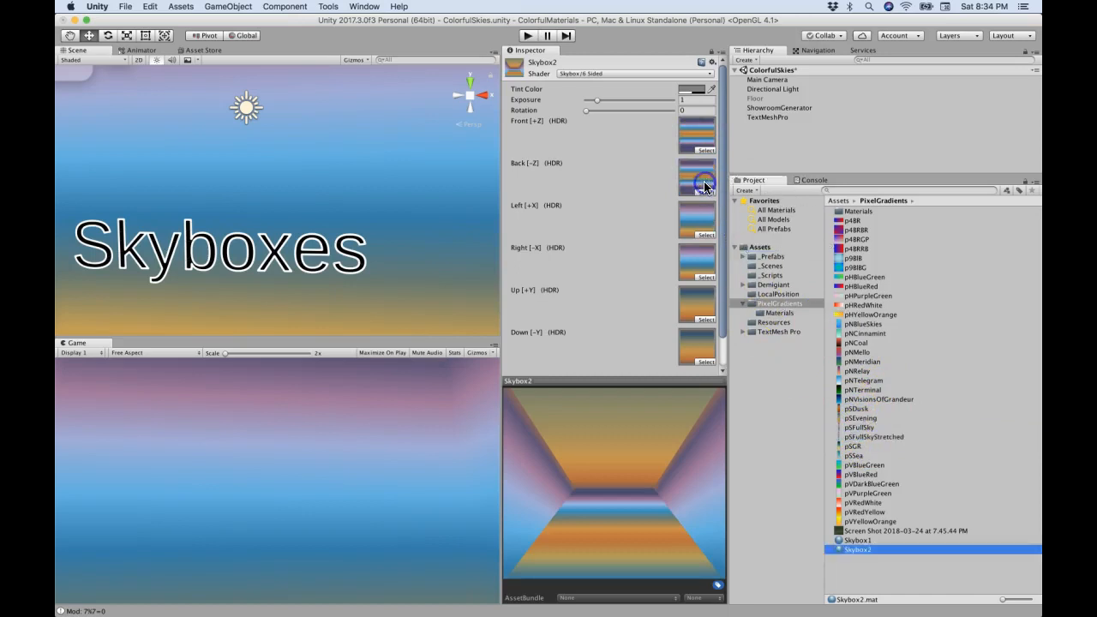
drag(877, 440, 702, 270)
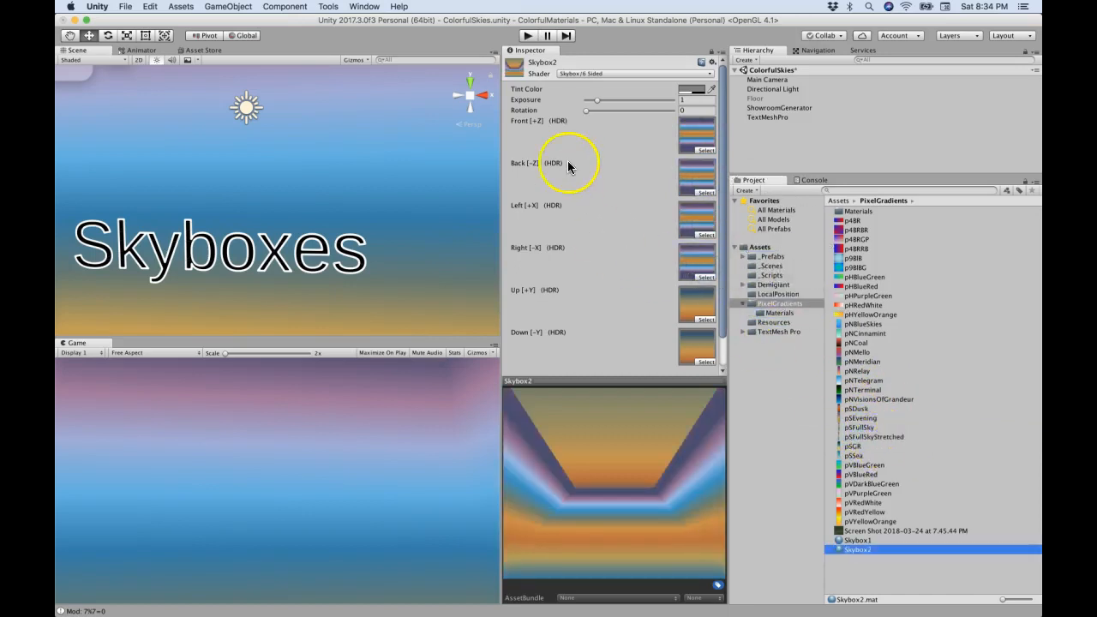
Step: Set the scene's Skybox Material to Skybox2 in the Lighting settings and dismiss the Lighting window
click(364, 6)
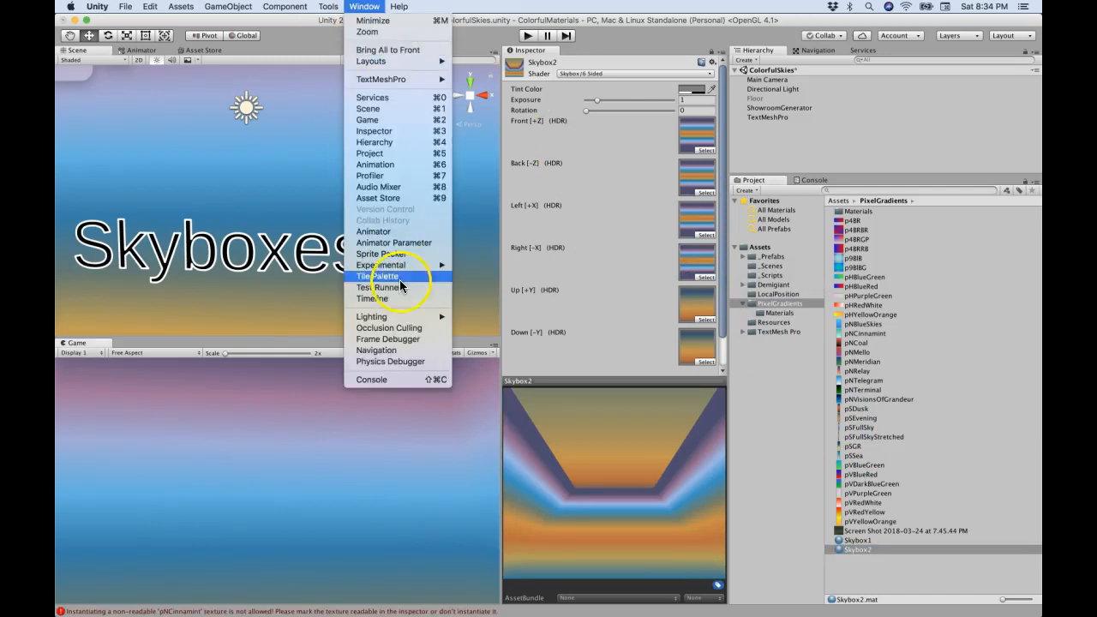
mouse_move(433, 316)
click(480, 316)
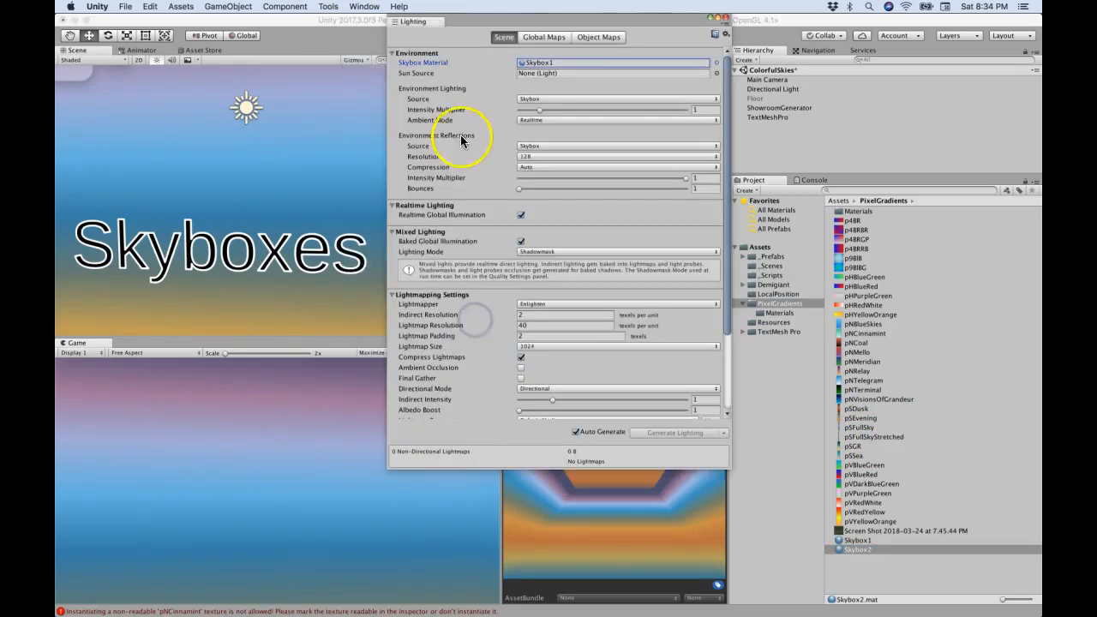
double_click(490, 224)
click(397, 315)
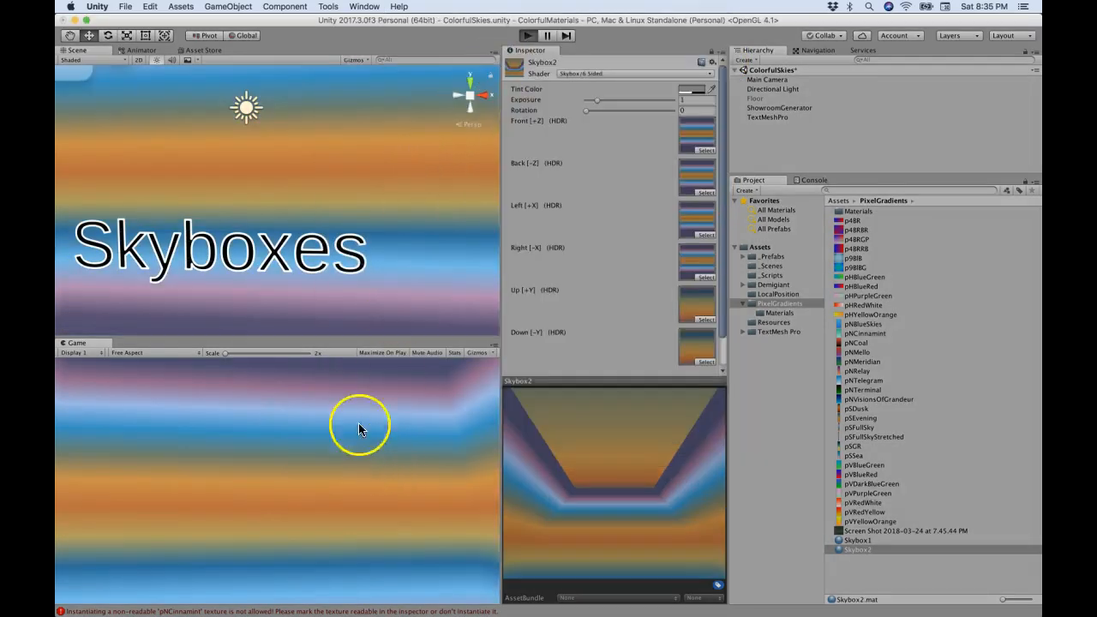
Step: Run the scene to examine the rotating gradient objects against the skybox, and stop playback
key(super+p)
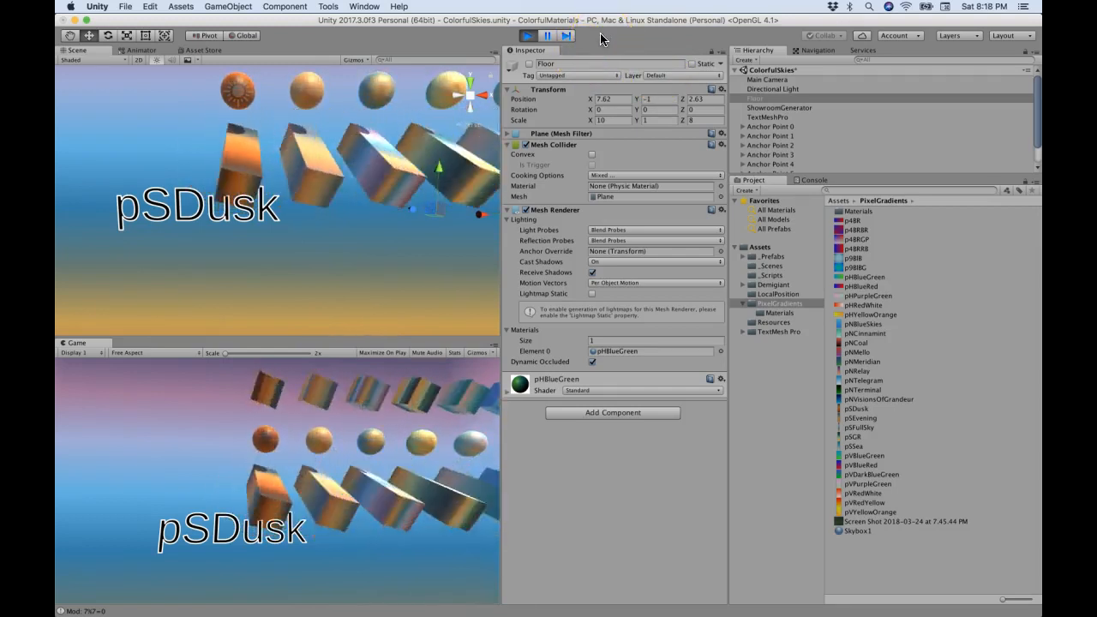
click(526, 36)
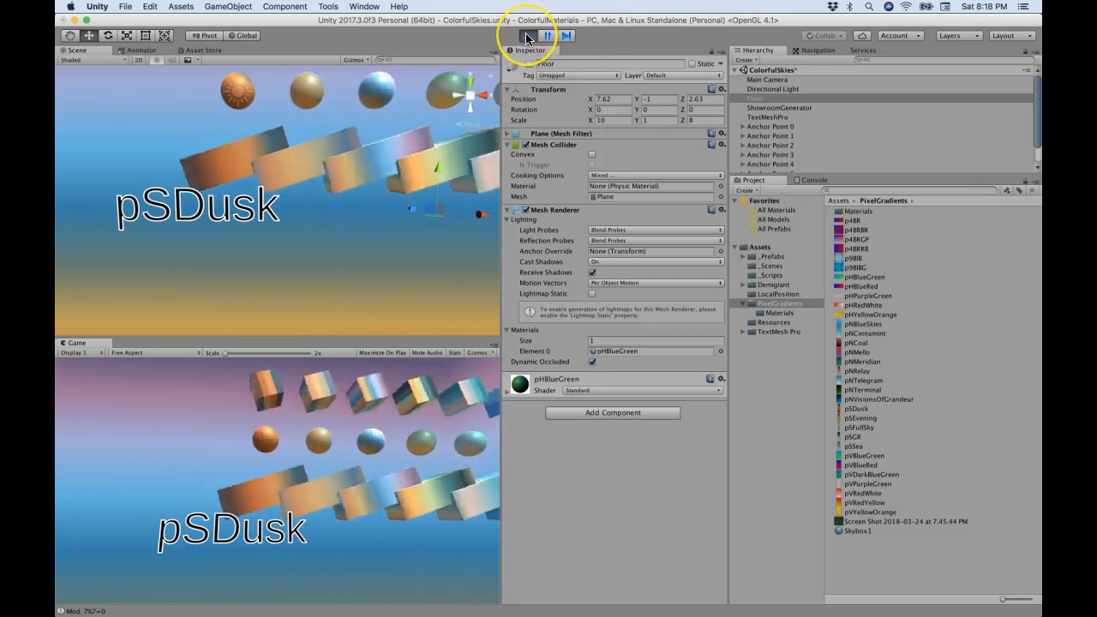